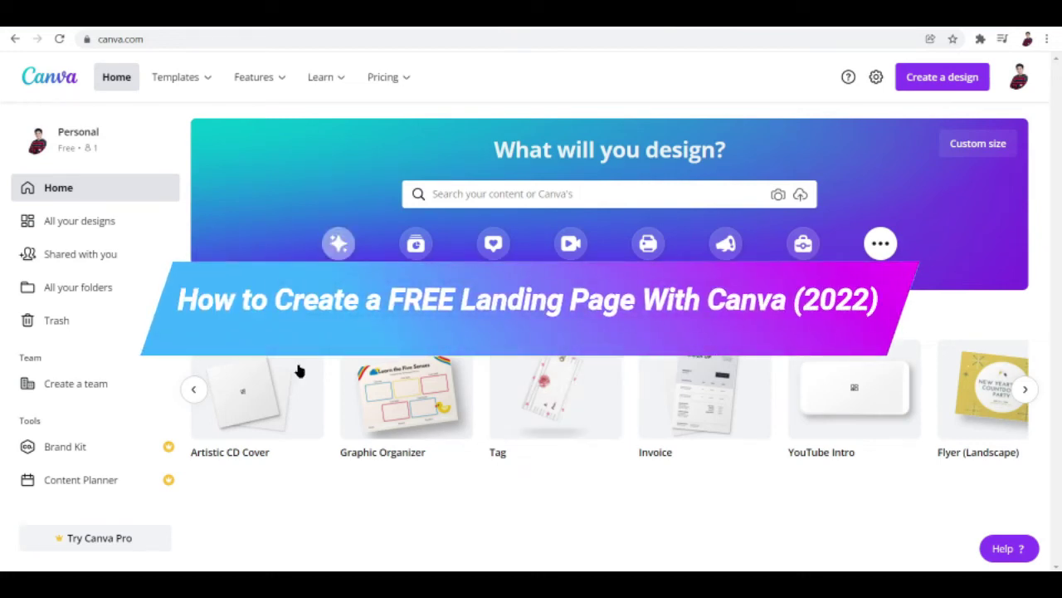
Step: Switch to the Learn Inbound landing-page article and scroll down to its Main Headline section
mouse_move(383, 76)
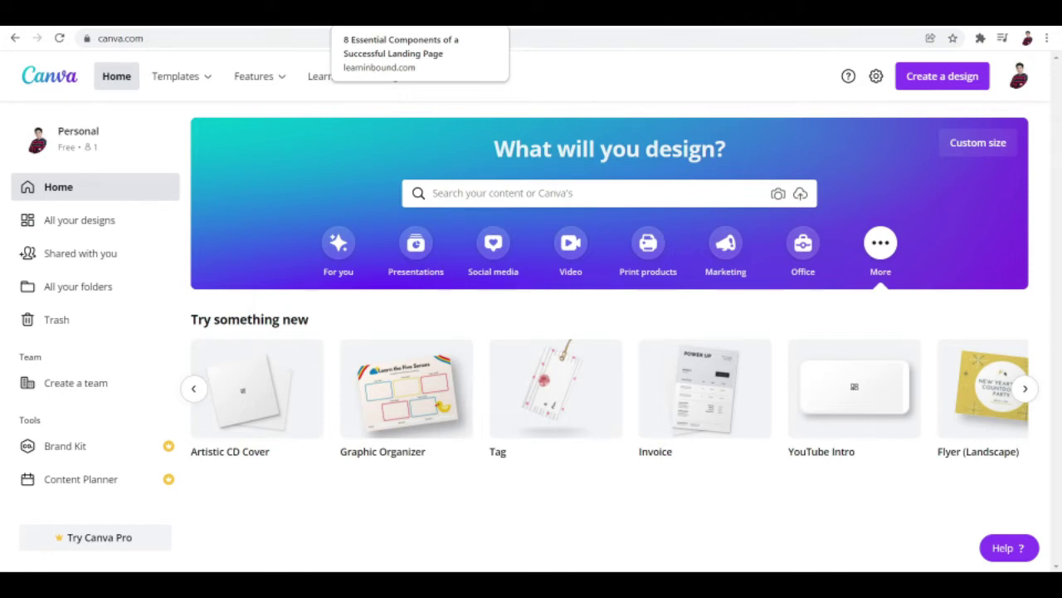
left_click(390, 12)
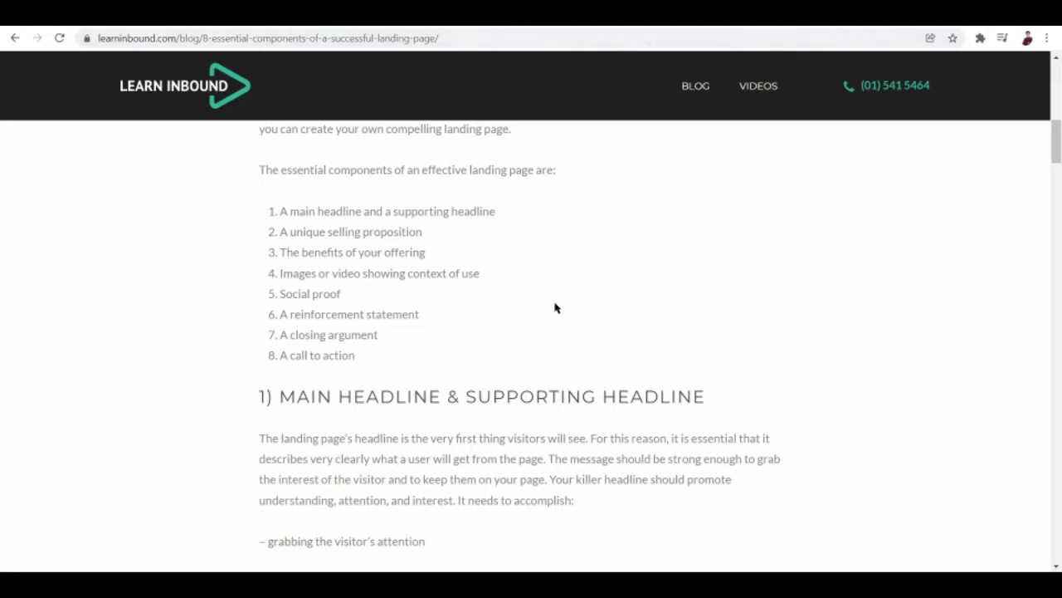
scroll(555, 308, "down", 1)
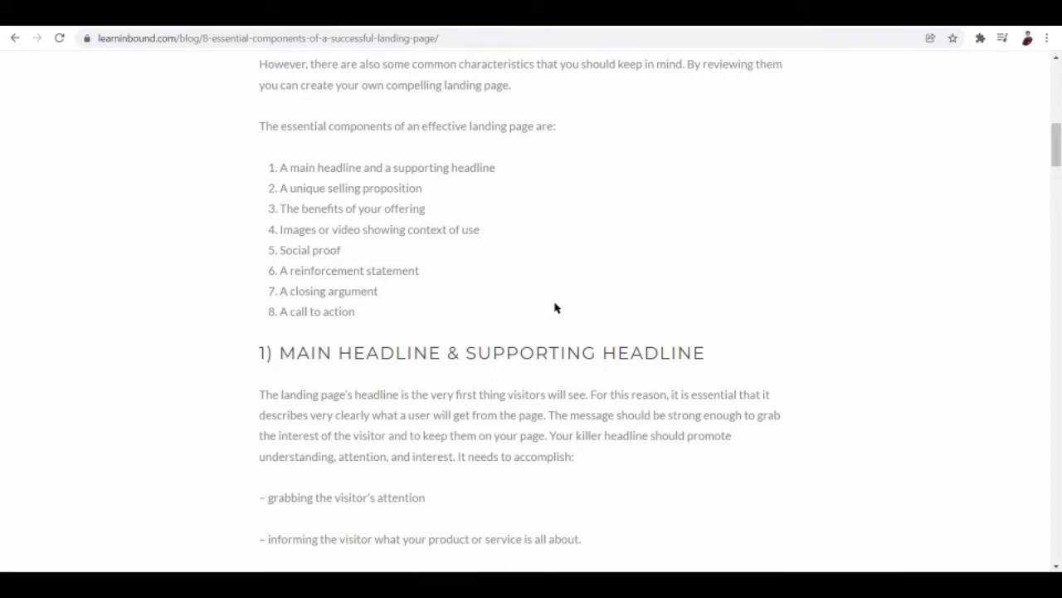
scroll(555, 308, "down", 1)
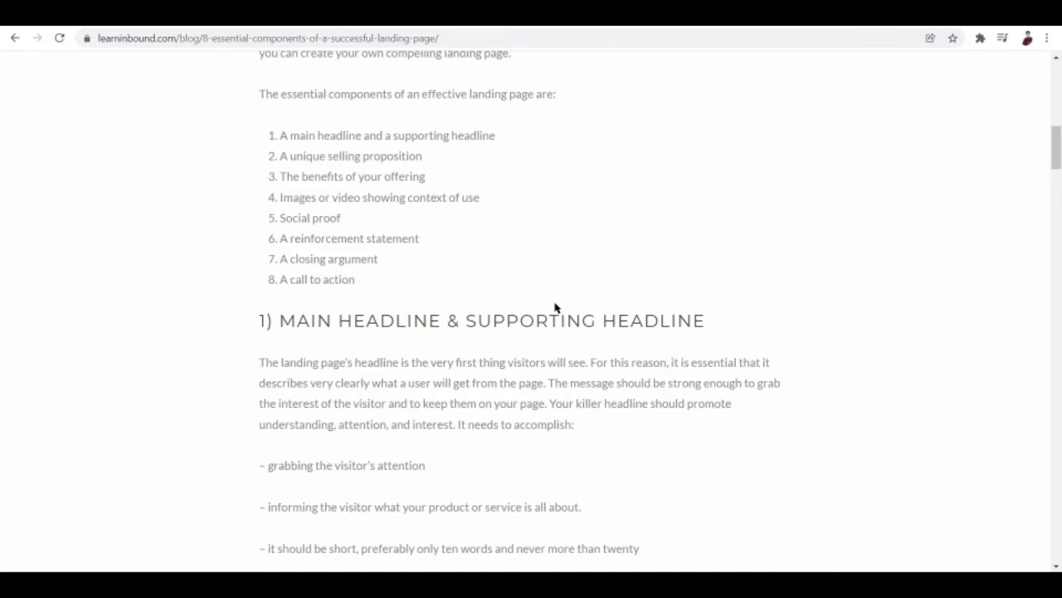
scroll(556, 308, "down", 1)
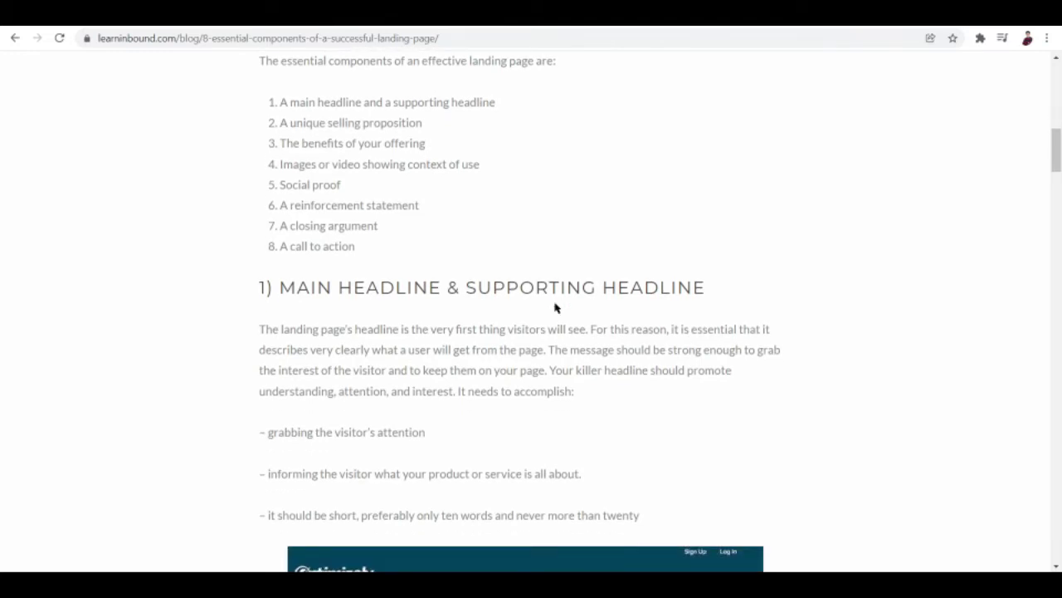
scroll(555, 308, "down", 1)
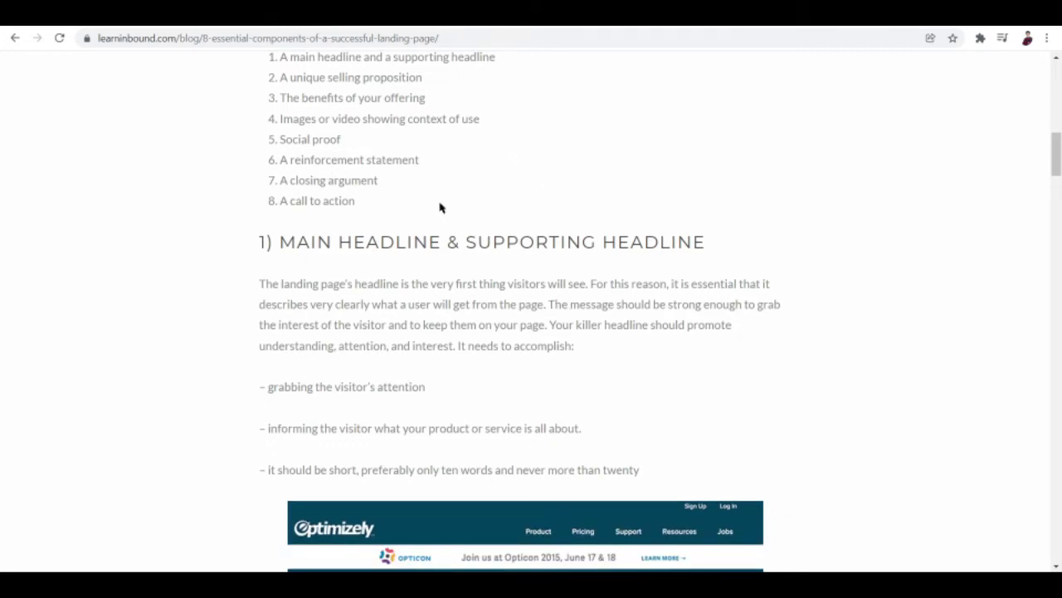
scroll(441, 209, "down", 2)
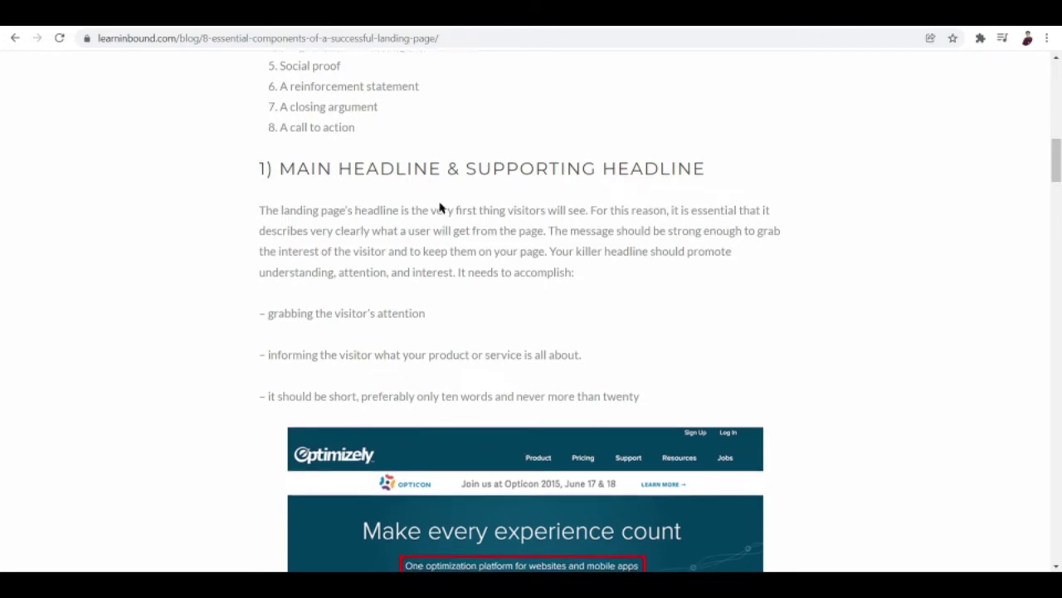
Step: Read the supporting-headline advice, then go back to Canva's 'What will you design?' search
scroll(441, 208, "down", 1)
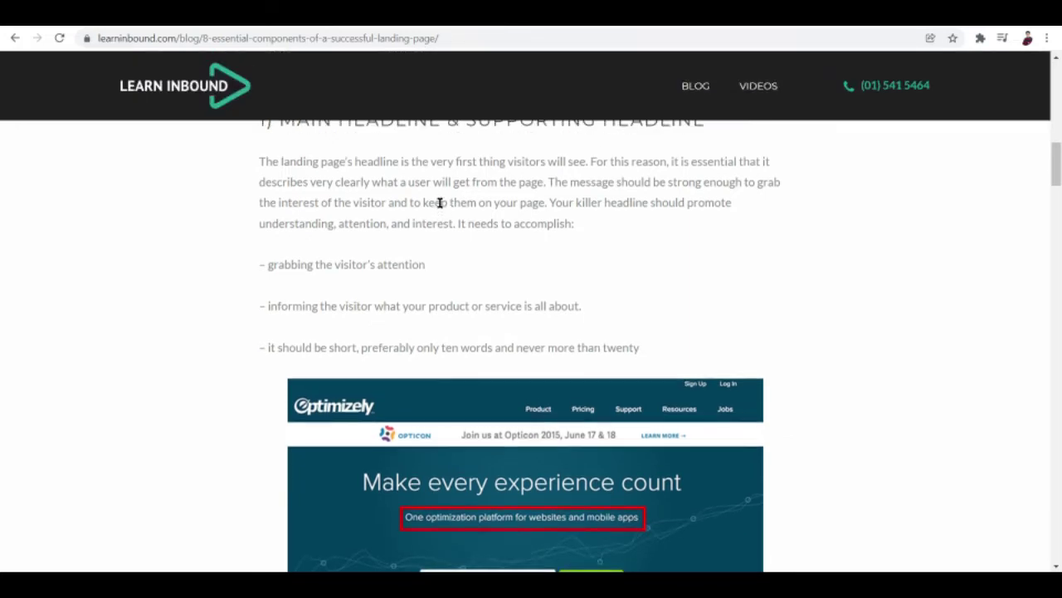
scroll(440, 203, "up", 1)
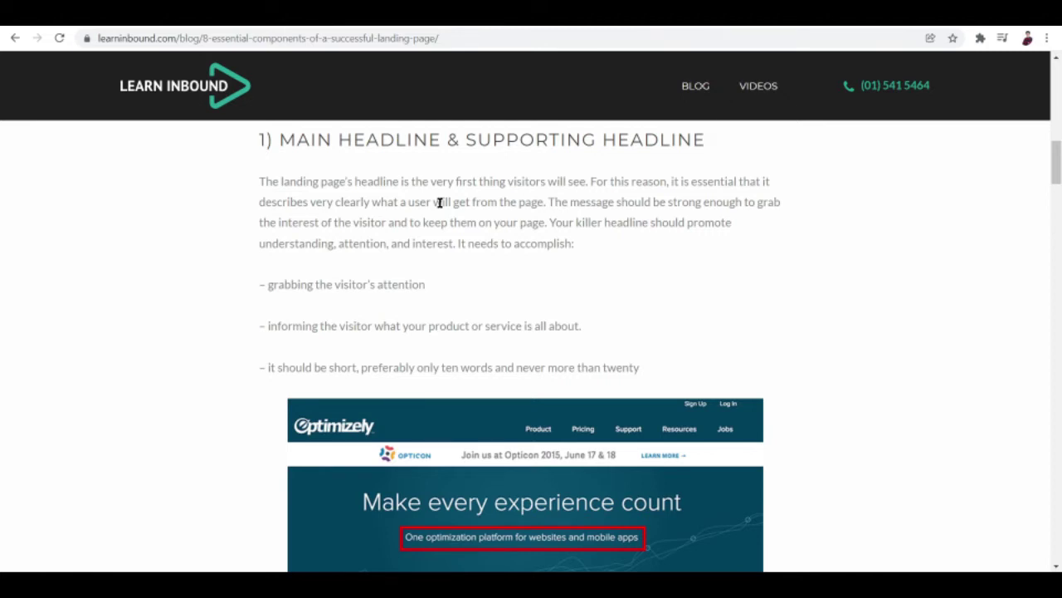
scroll(439, 205, "down", 2)
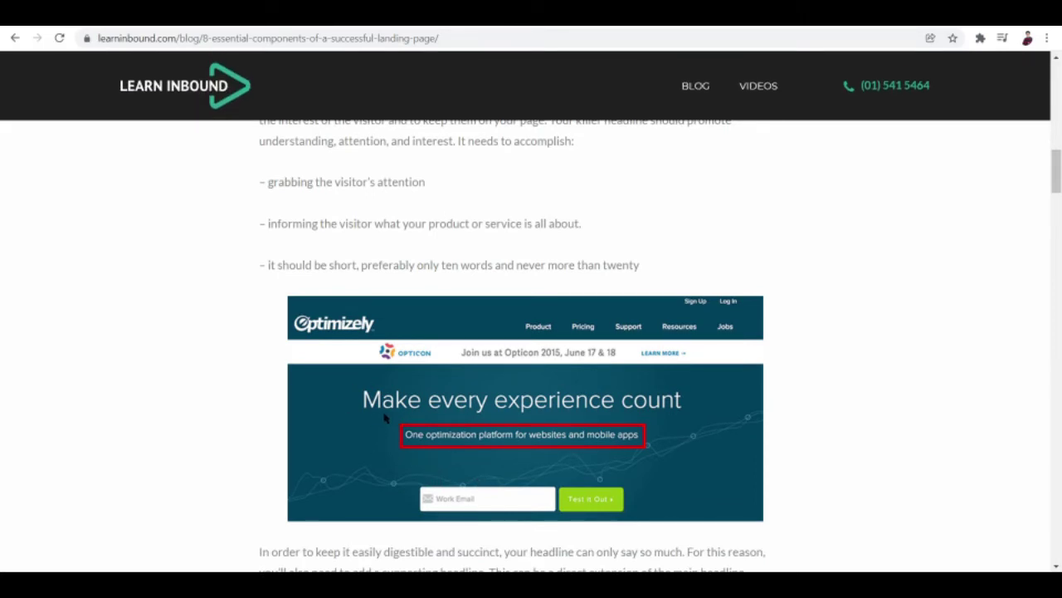
scroll(428, 339, "up", 1)
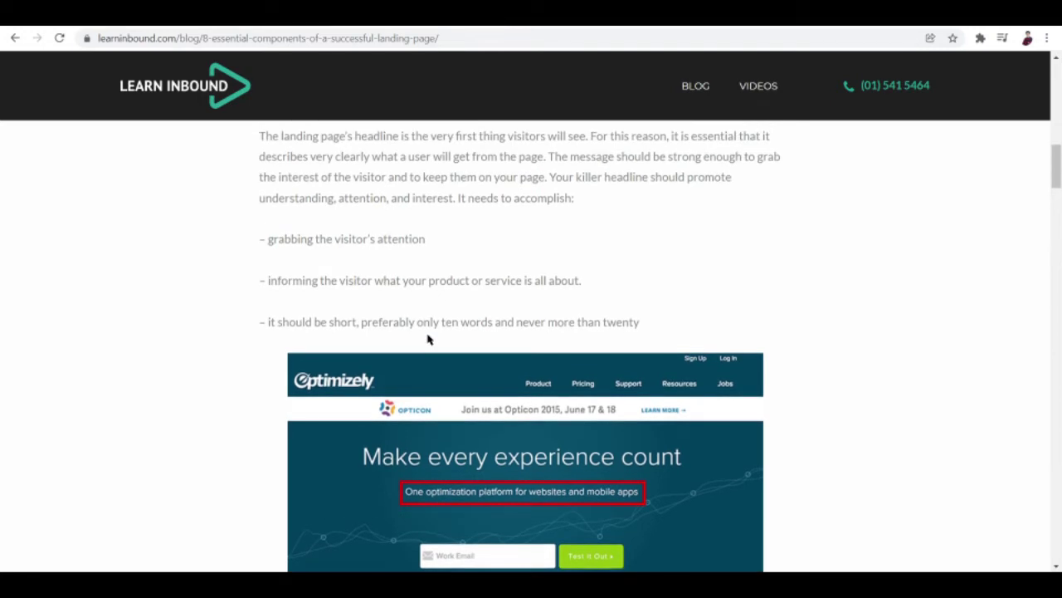
scroll(428, 339, "down", 1)
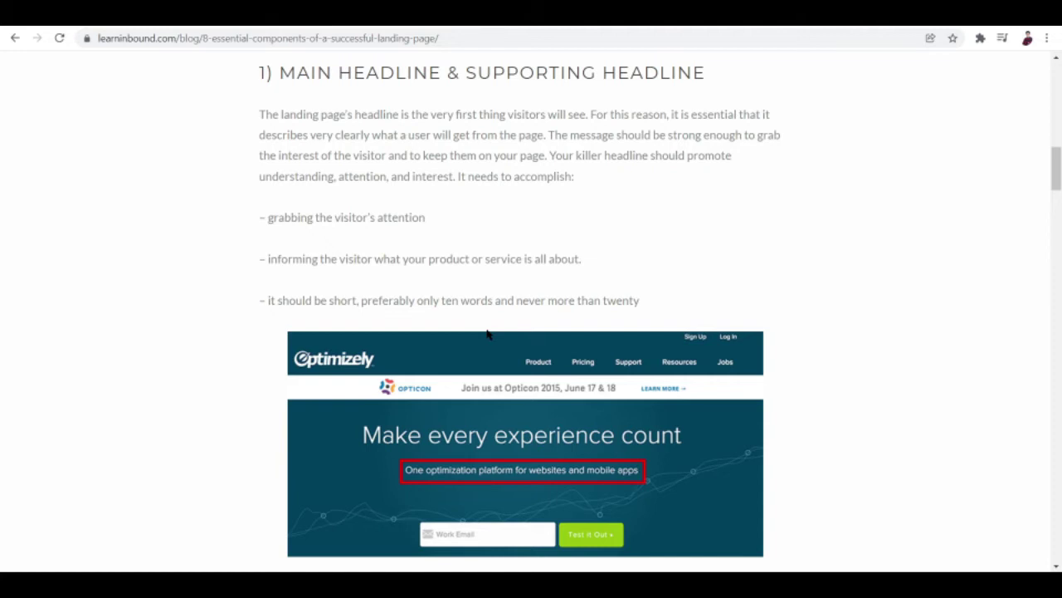
scroll(488, 334, "up", 1)
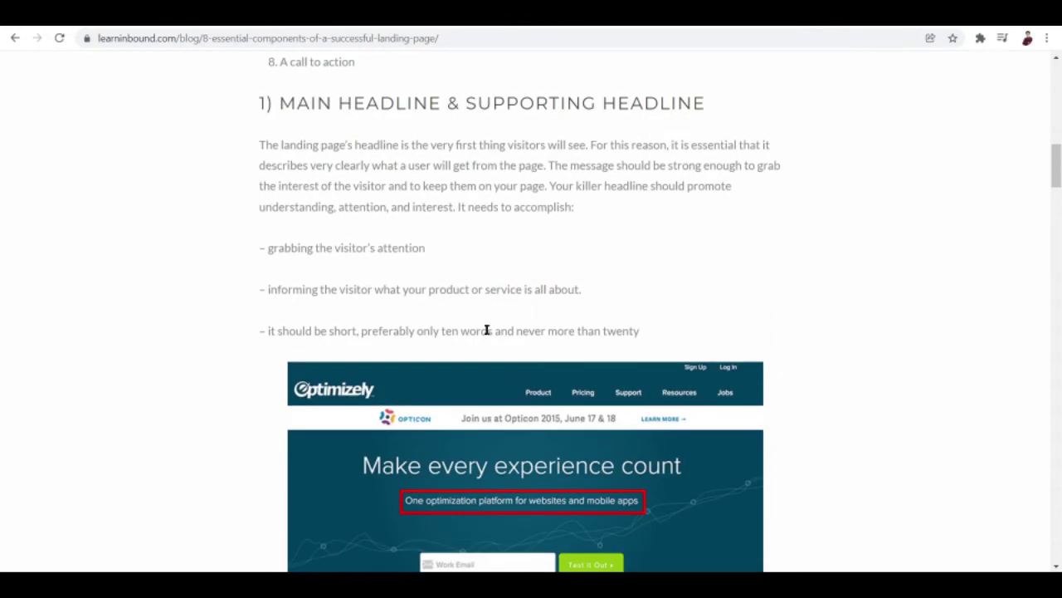
scroll(487, 334, "down", 2)
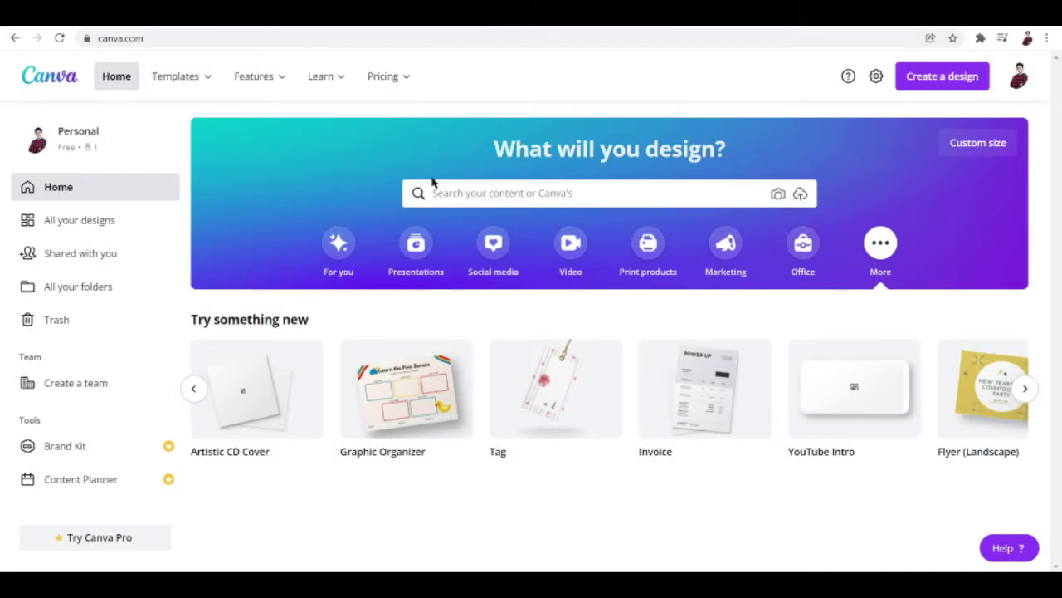
left_click(441, 190)
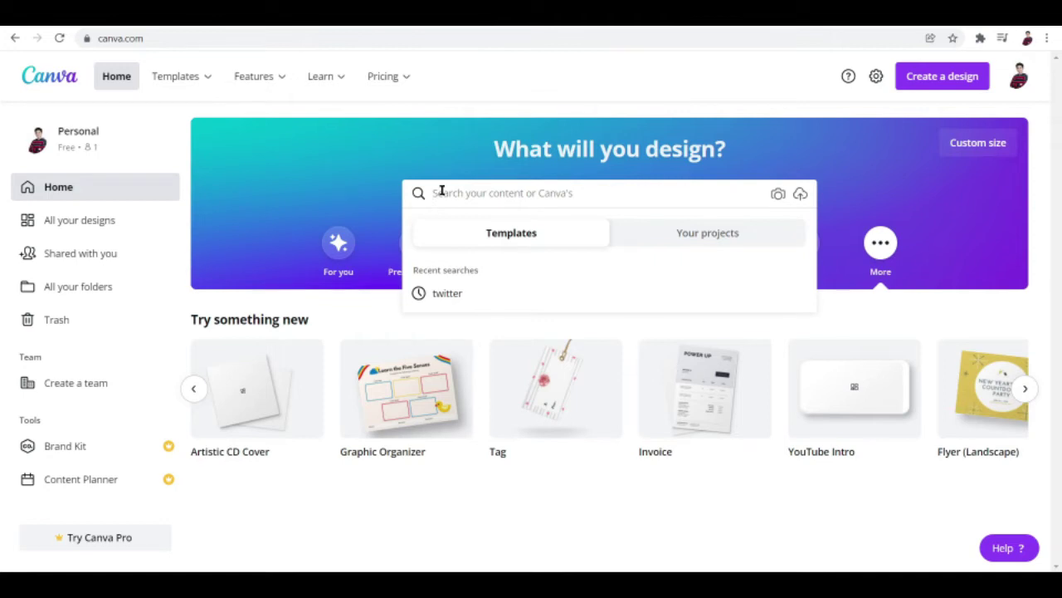
Step: Enter 'web' in Canva's design search to list Website-type suggestions
type("web")
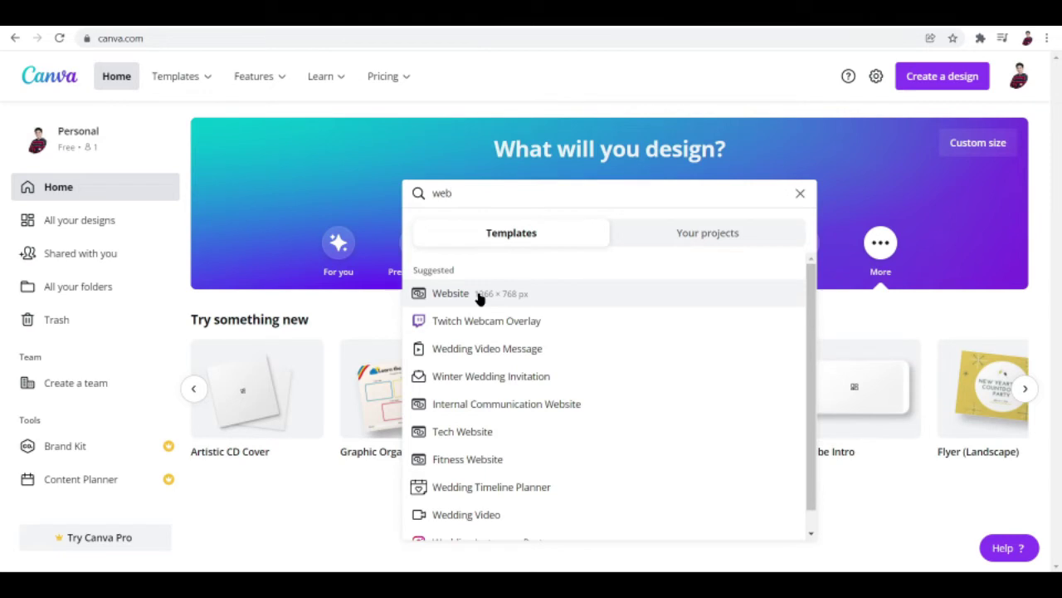
Step: Pick the Website (1366 × 768 px) suggestion and browse its 260 templates
left_click(480, 297)
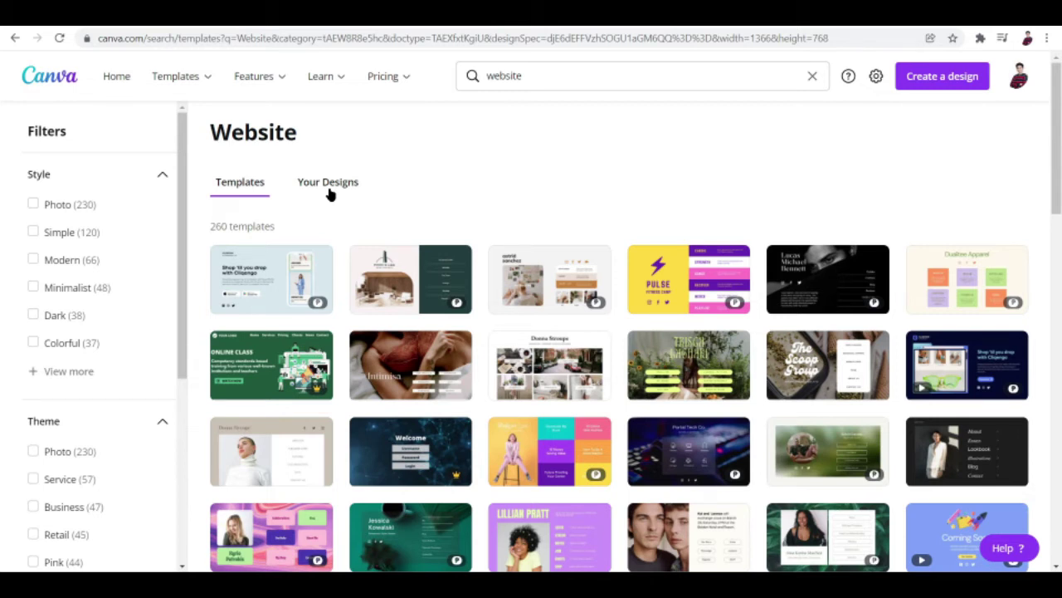
scroll(331, 195, "down", 2)
scroll(331, 194, "up", 1)
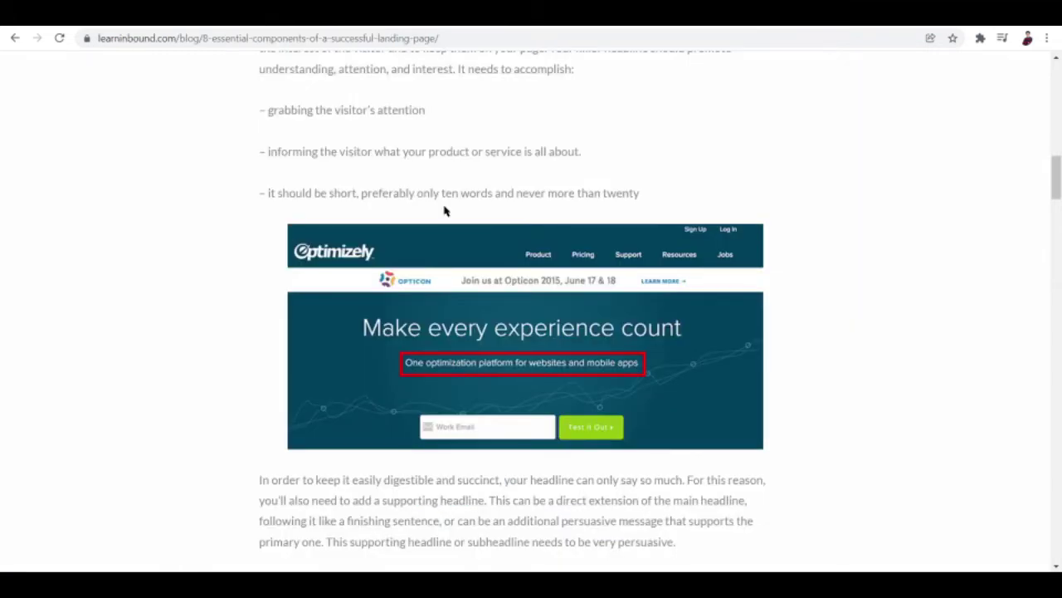
scroll(444, 211, "up", 4)
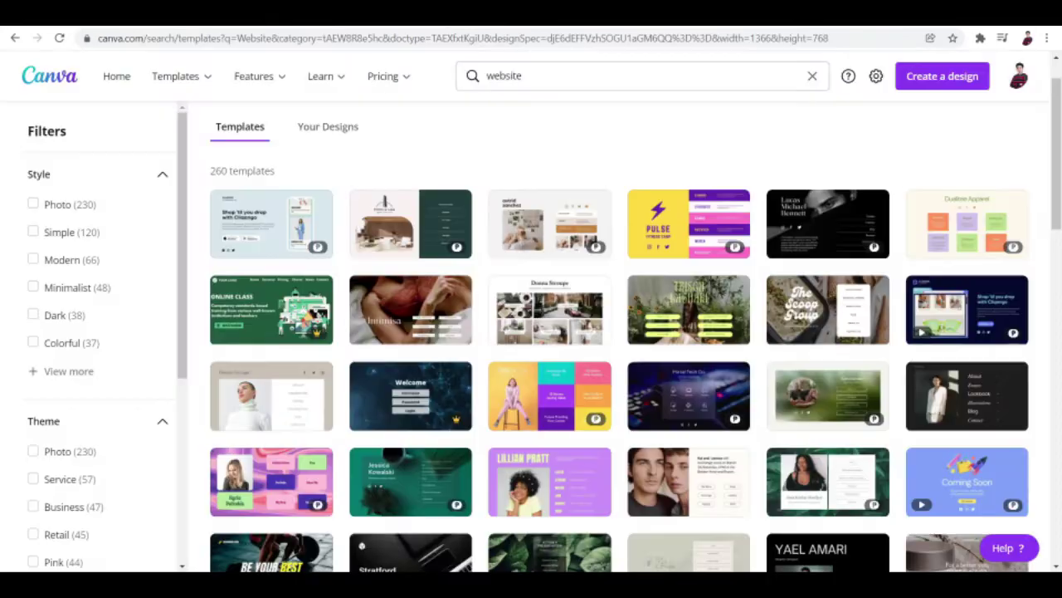
scroll(535, 263, "down", 1)
mouse_move(540, 271)
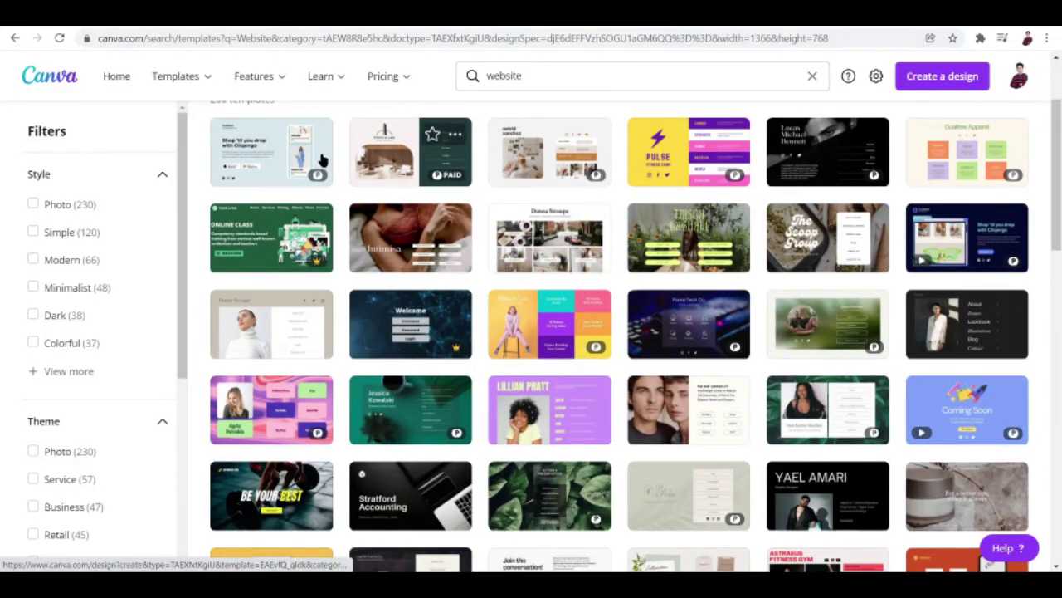
mouse_move(314, 156)
mouse_move(741, 147)
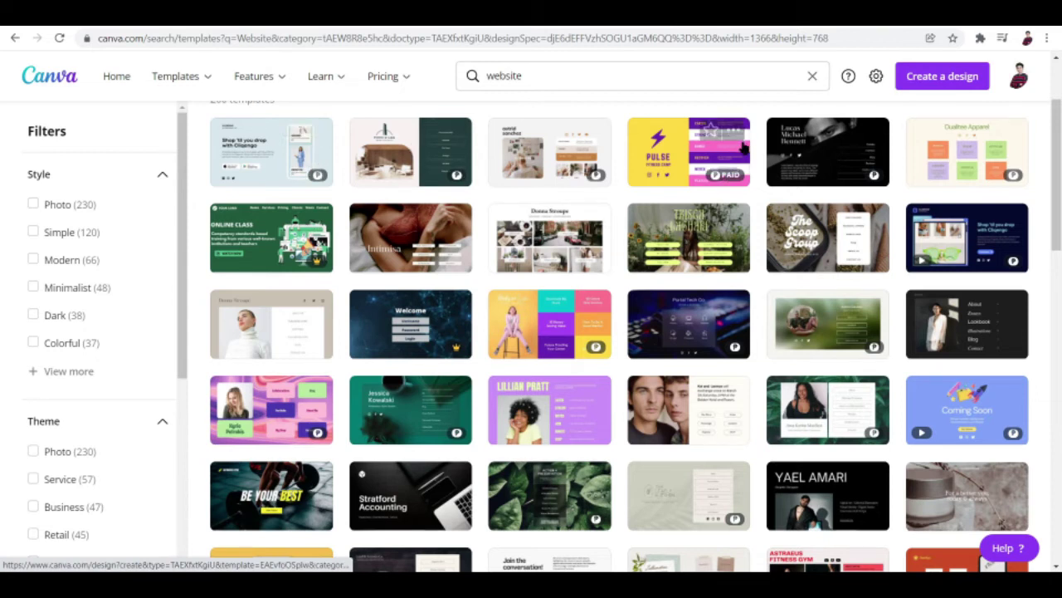
mouse_move(415, 169)
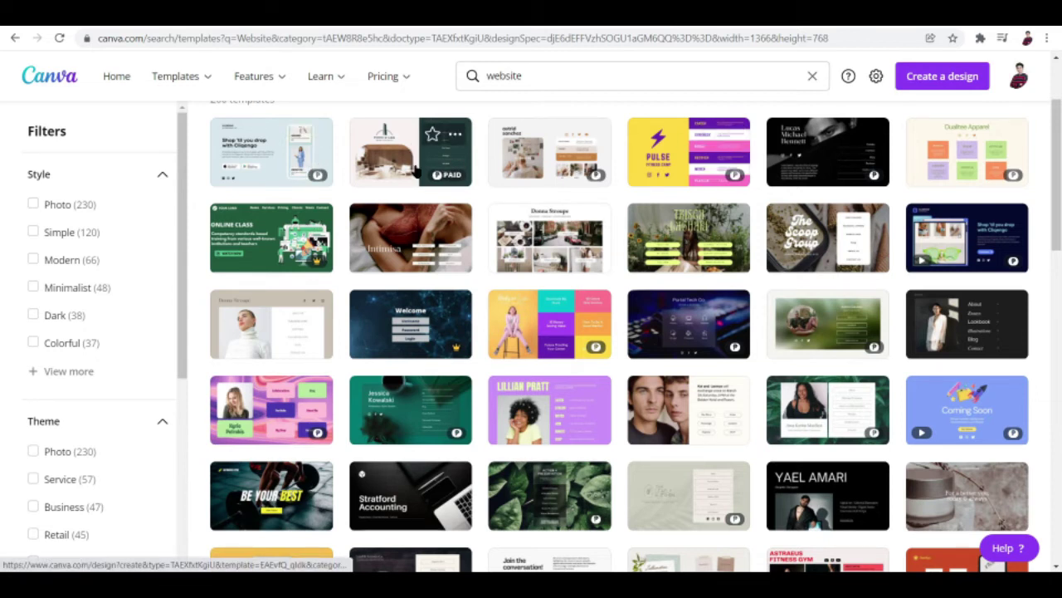
scroll(415, 168, "up", 1)
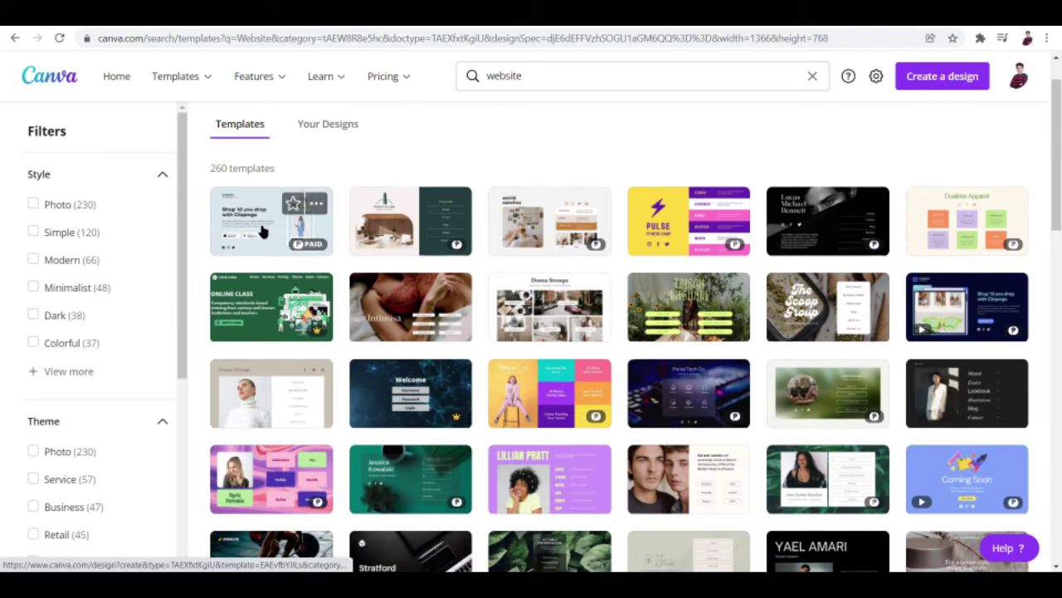
scroll(583, 214, "up", 1)
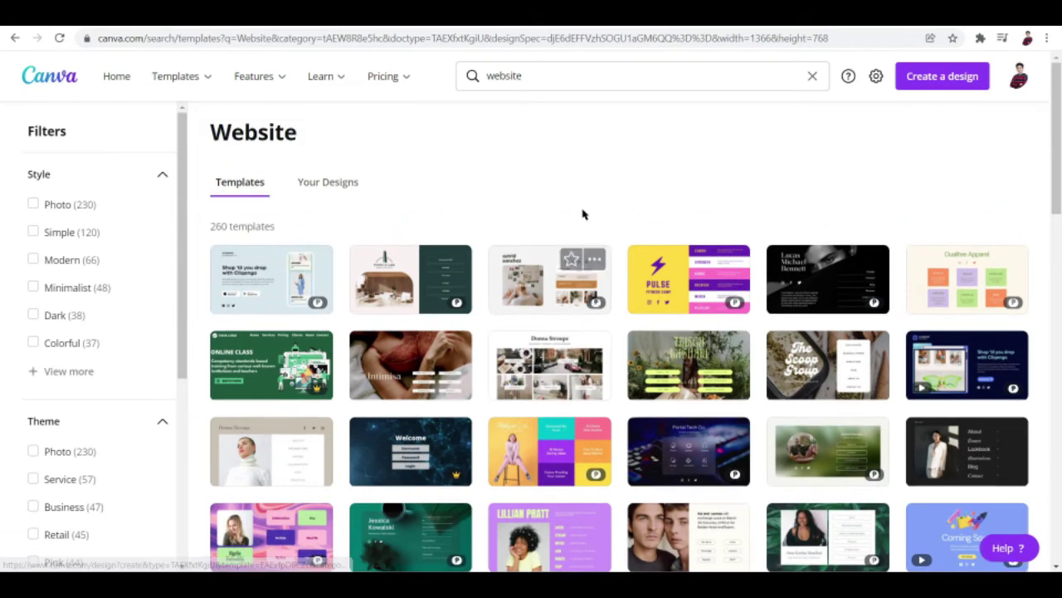
Step: Search for 'website free' templates and open the How to Stay Productive design
left_click(538, 70)
type("t")
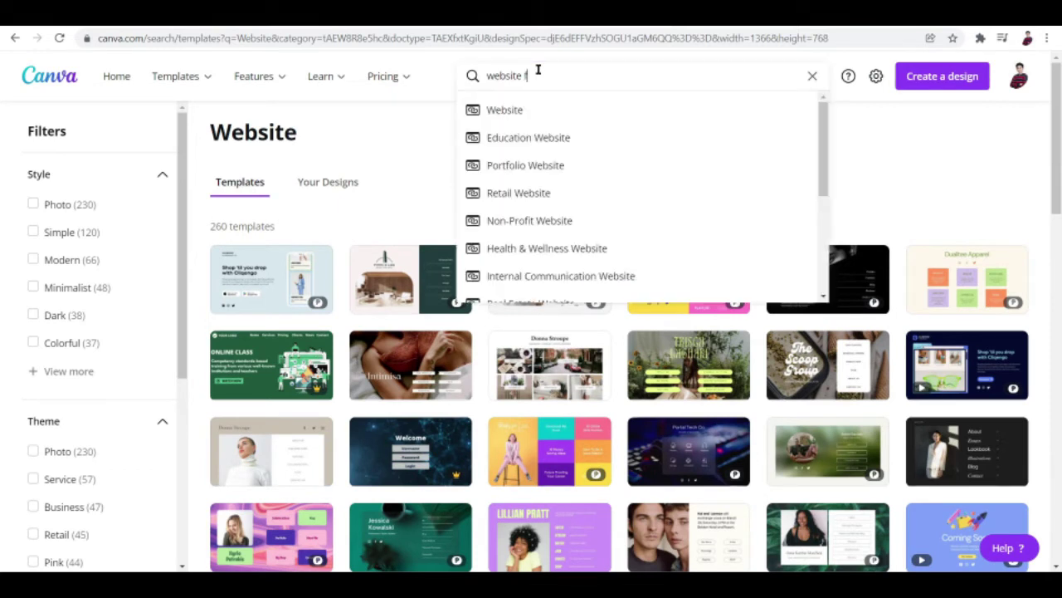
type("ree")
key("Return")
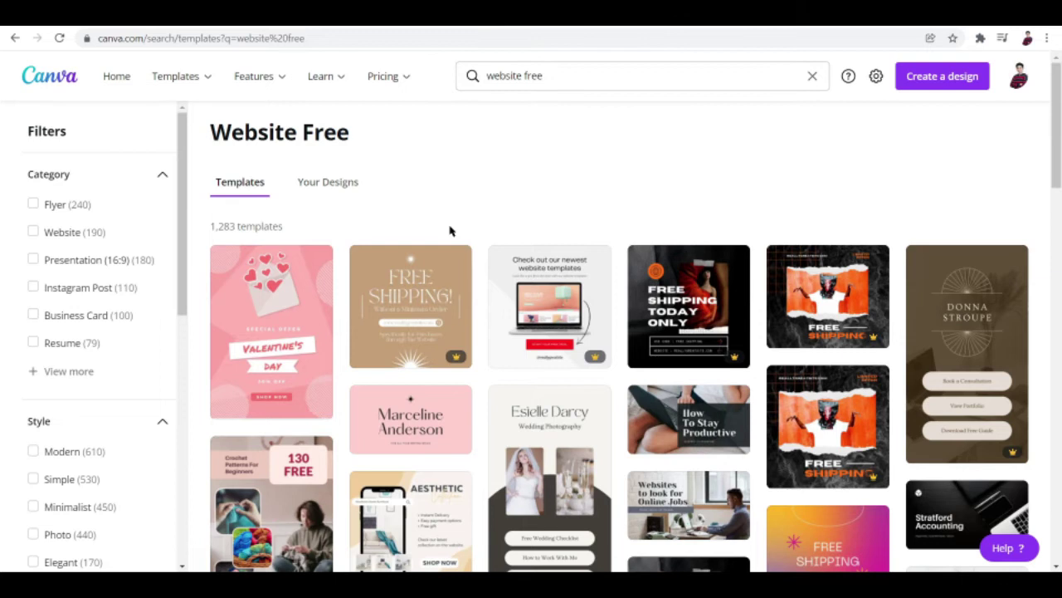
scroll(462, 294, "down", 1)
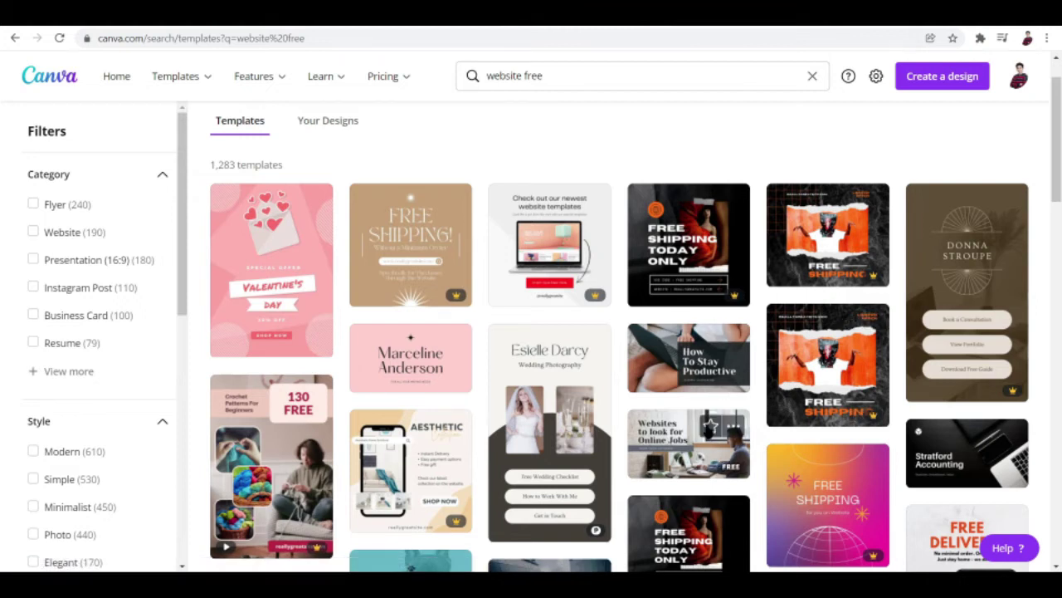
left_click(695, 348)
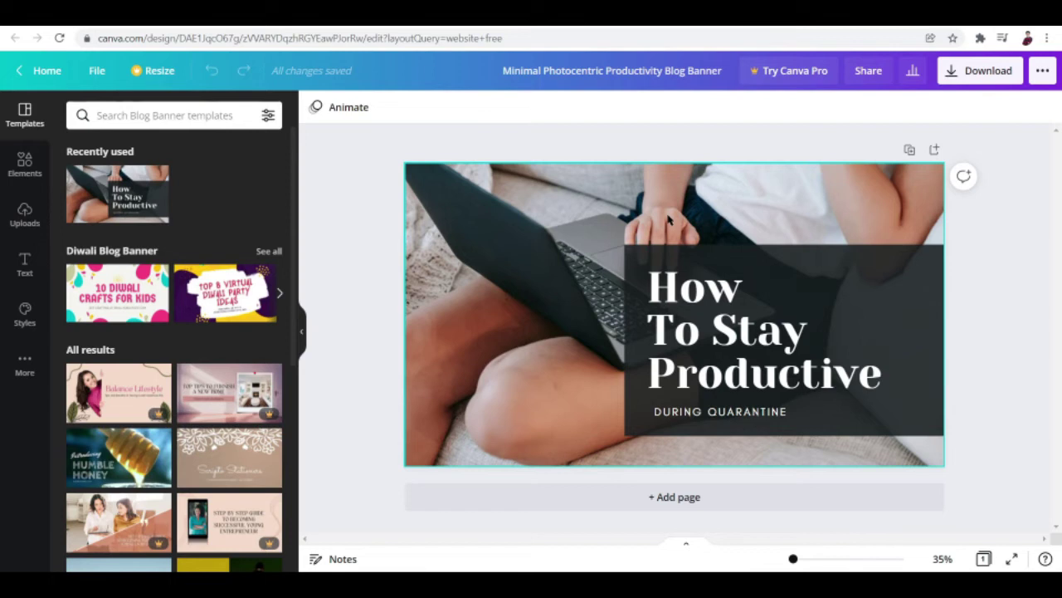
Step: Delete the 'How To Stay Productive' text from the banner's headline box
left_click(762, 312)
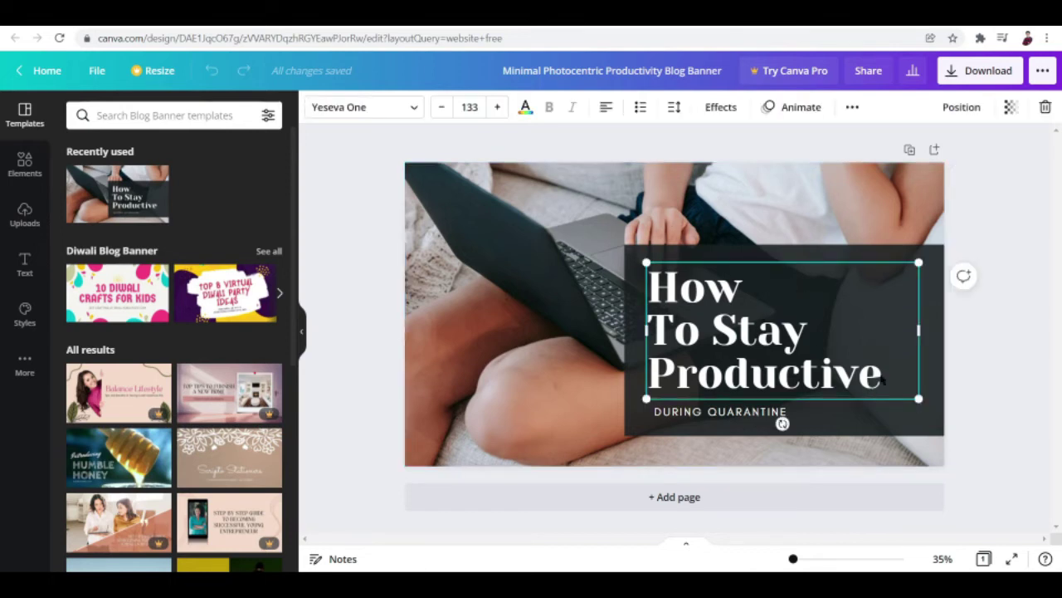
left_click(885, 378)
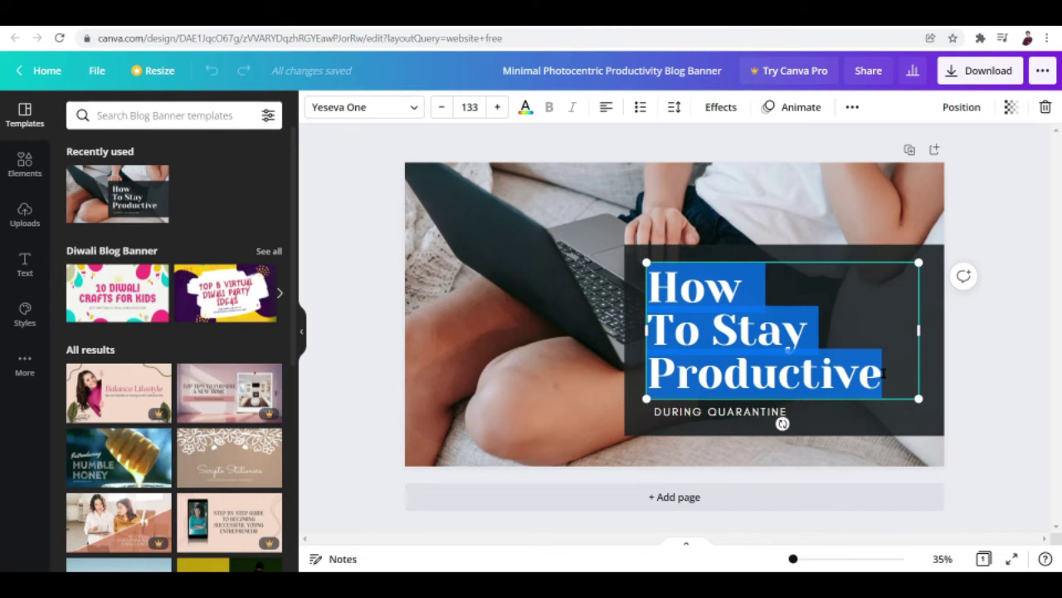
key("BackSpace")
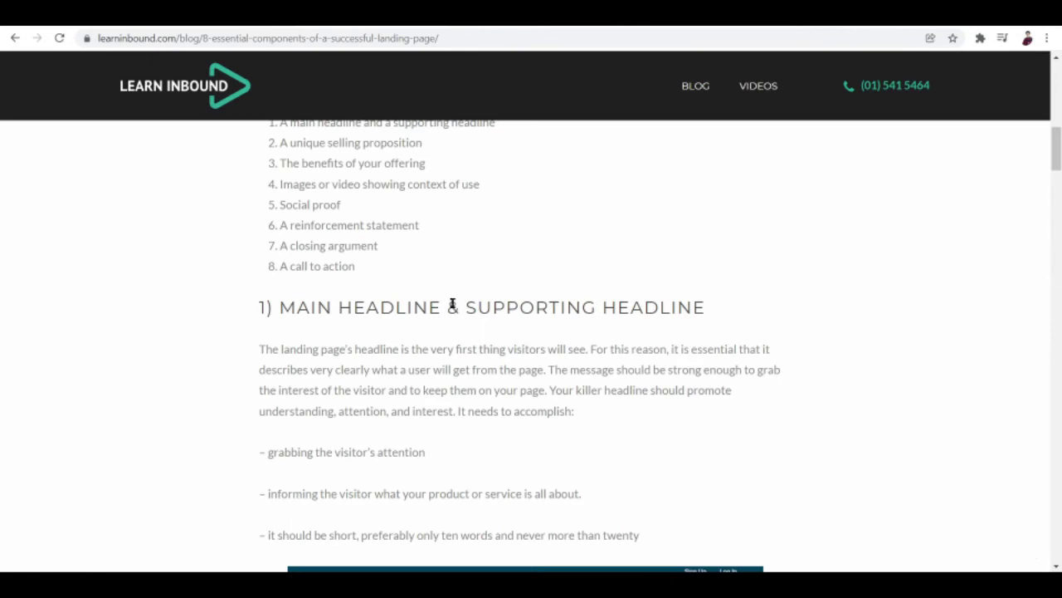
Step: Scroll the Learn Inbound article and return to the Canva editor
scroll(452, 304, "up", 1)
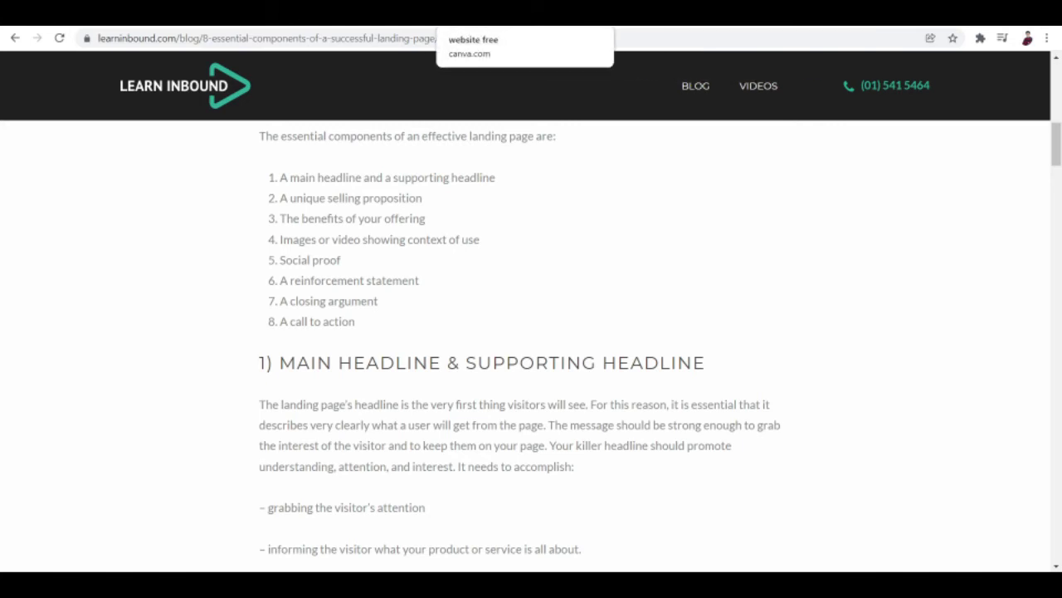
left_click(655, 13)
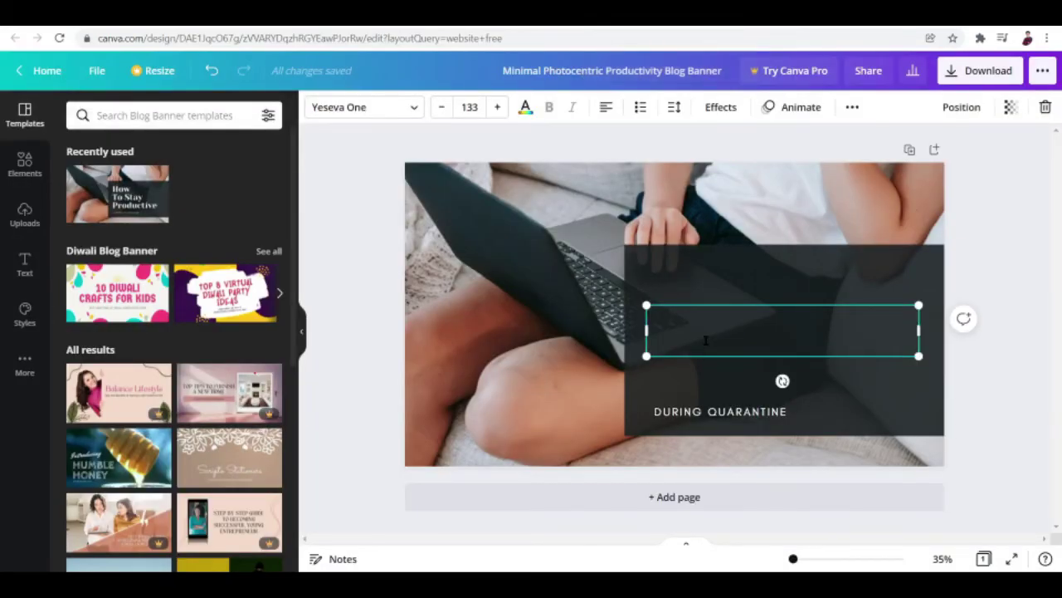
Step: Type 'Blackparade Co.' as the banner headline, fixing a typo
type("Blackpaad")
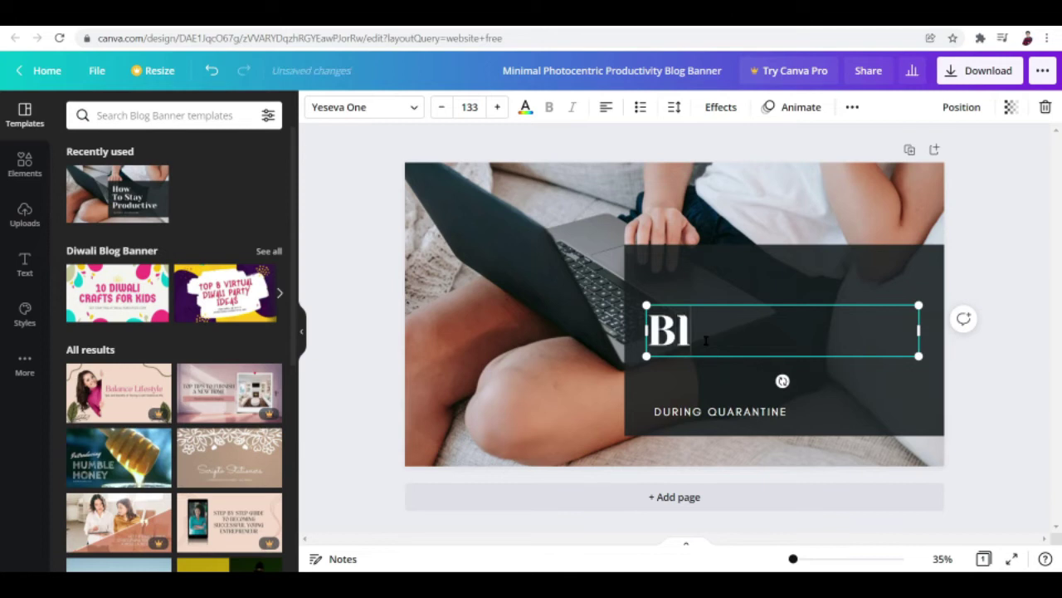
key("BackSpace")
key("BackSpace")
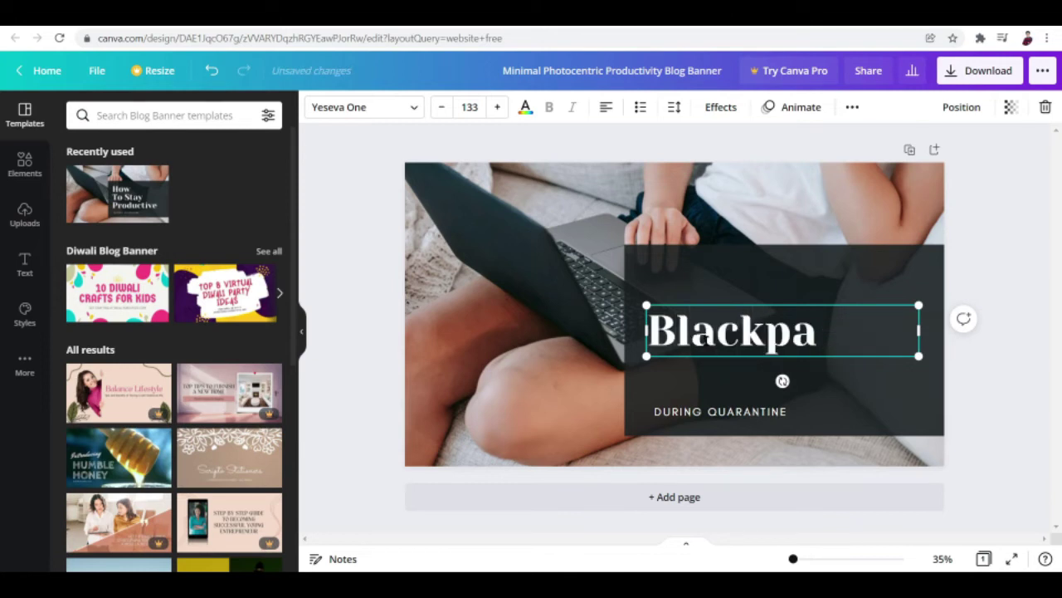
type("rade Co")
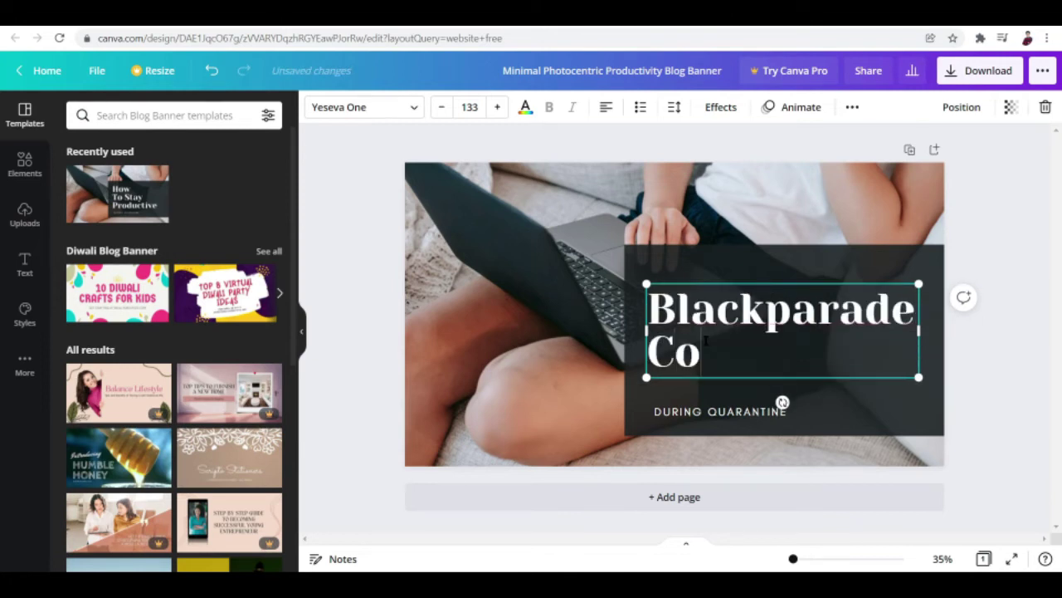
type(".")
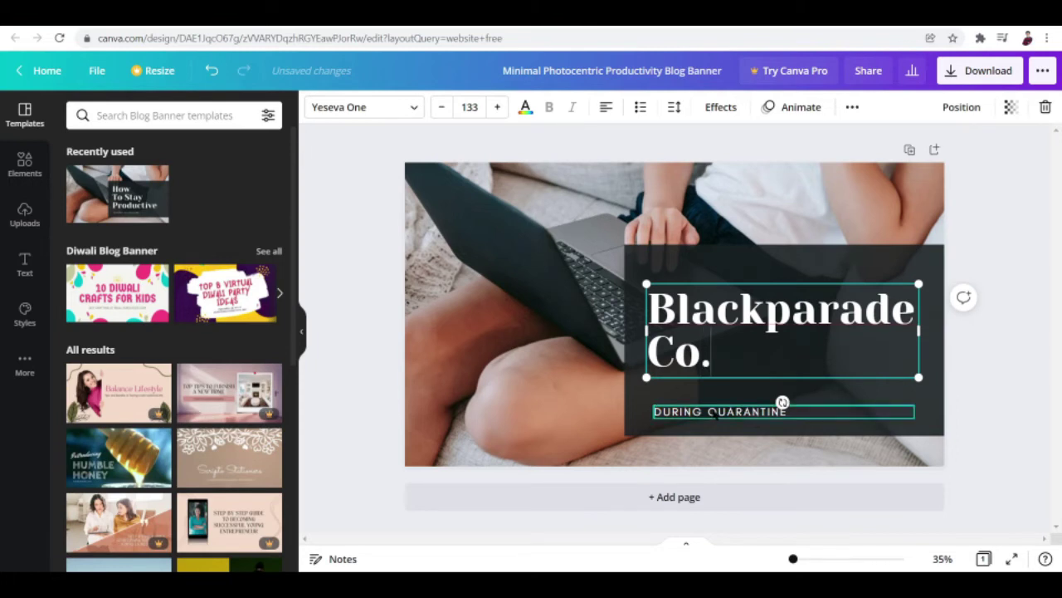
Step: Replace 'DURING QUARANTINE' with 'KEEP ON MOVING' and enlarge it to size 40.1
left_click(716, 412)
left_click(744, 410)
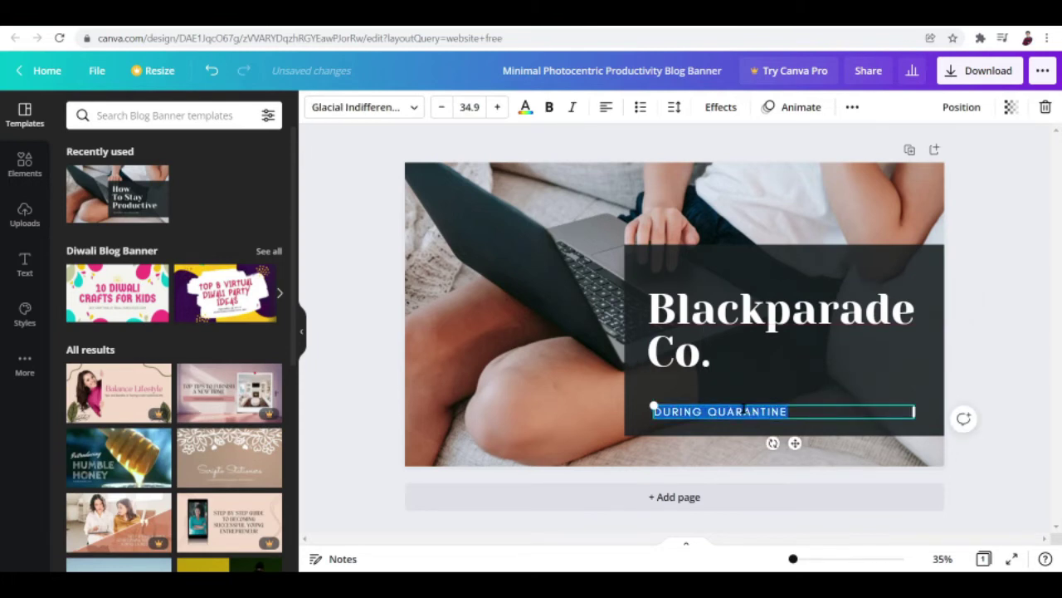
key("BackSpace")
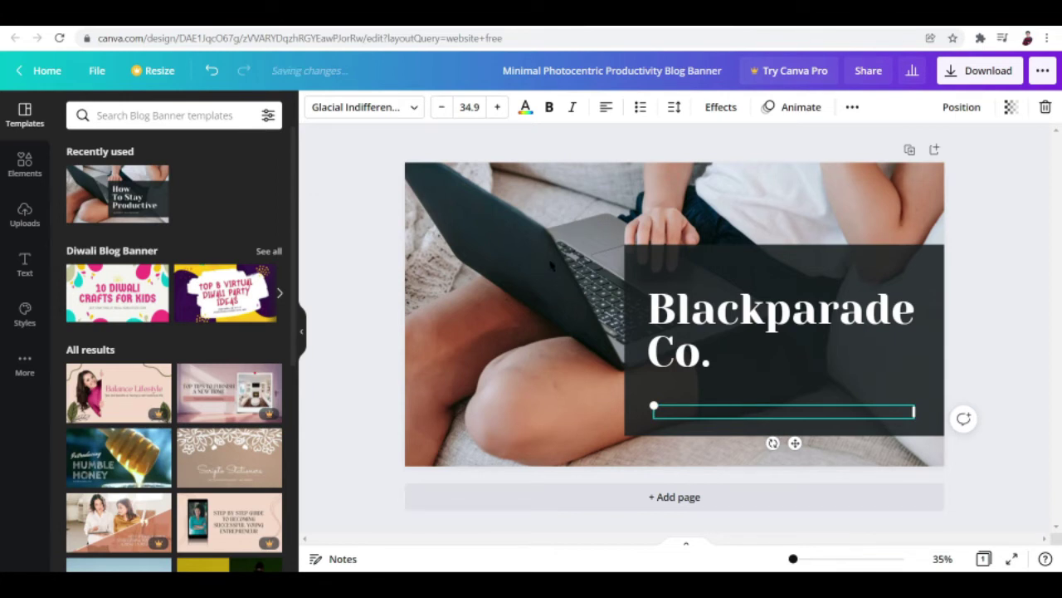
type("KEEP ON MOVING")
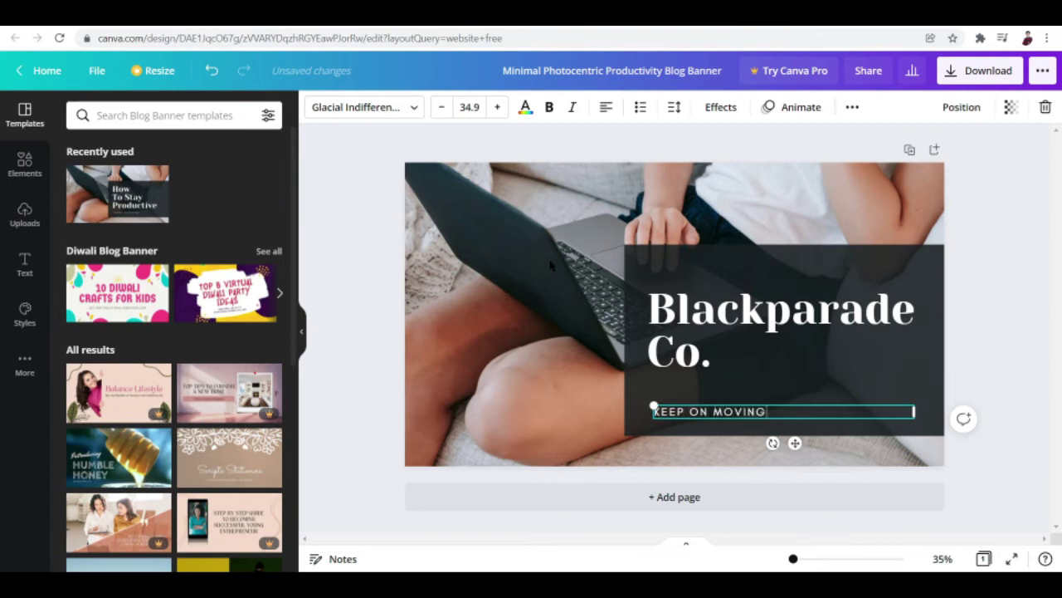
key("Escape")
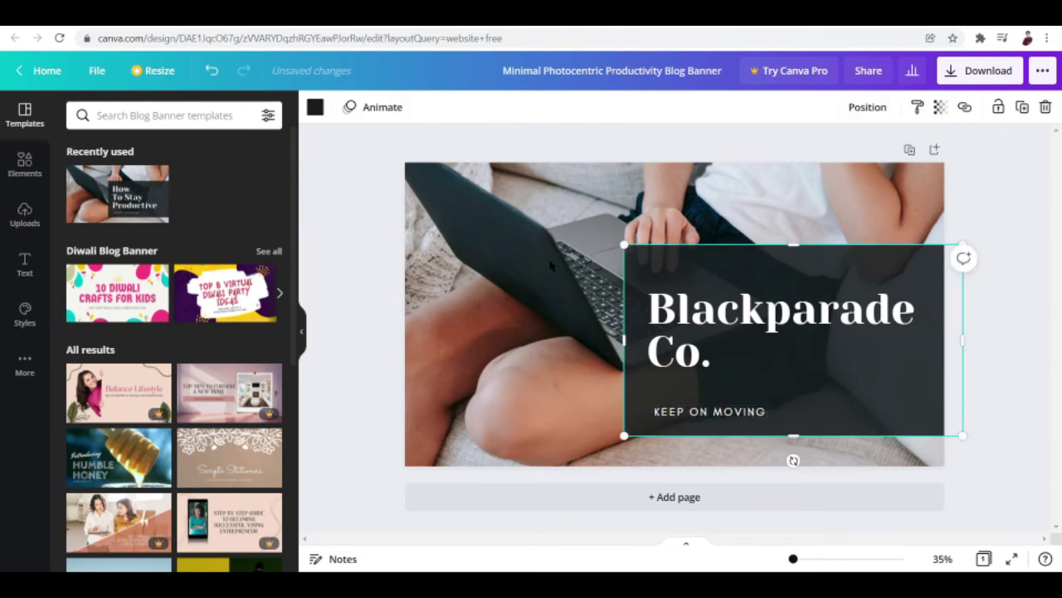
left_click(732, 414)
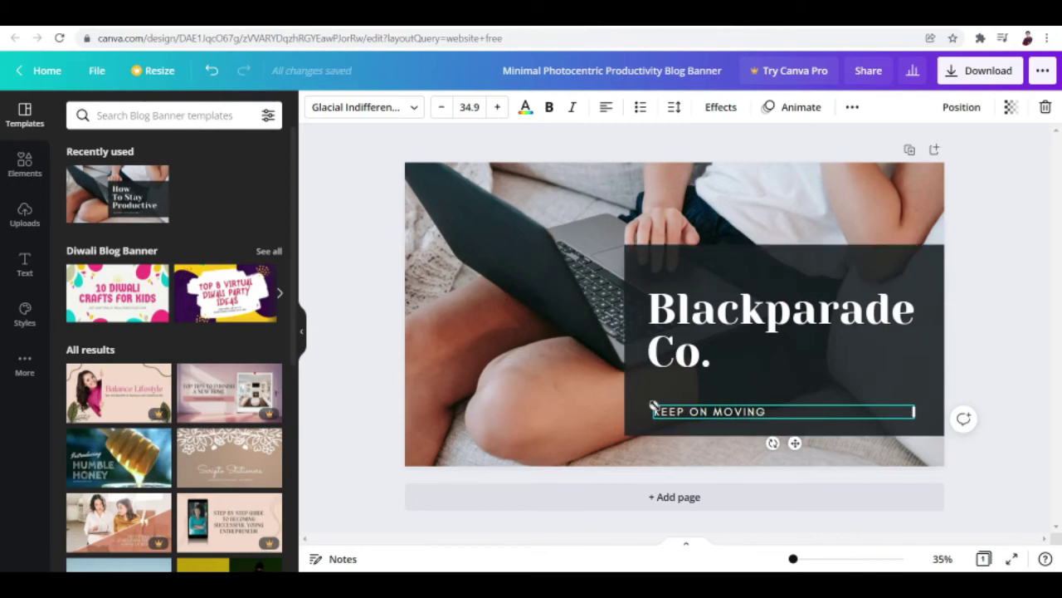
mouse_move(653, 406)
left_mouse_down()
mouse_move(635, 385)
mouse_move(685, 408)
mouse_move(624, 396)
mouse_move(658, 395)
left_mouse_up()
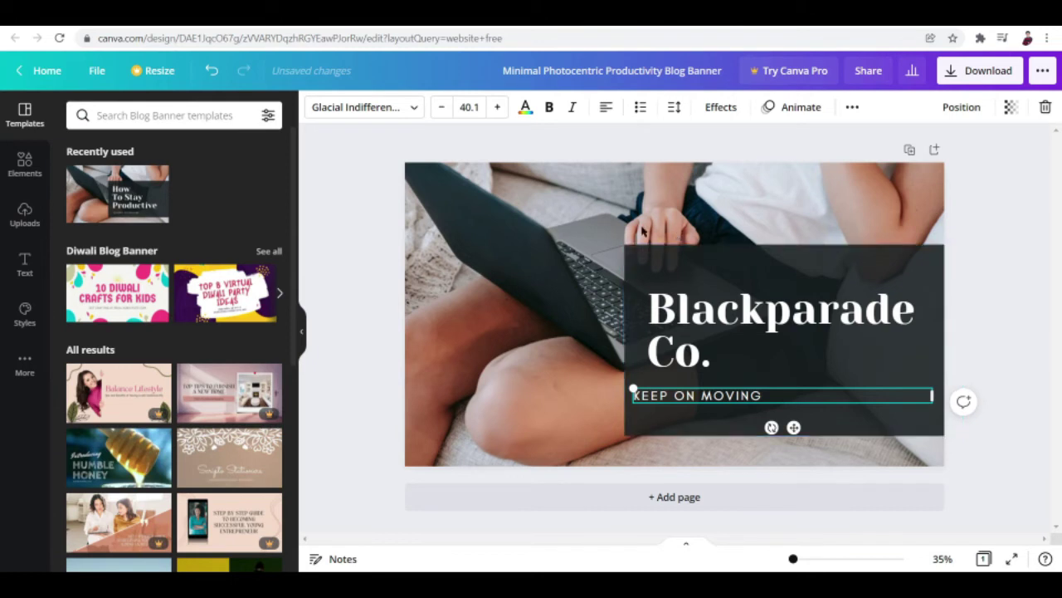
Step: Duplicate the banner as Page 2
left_click(563, 234)
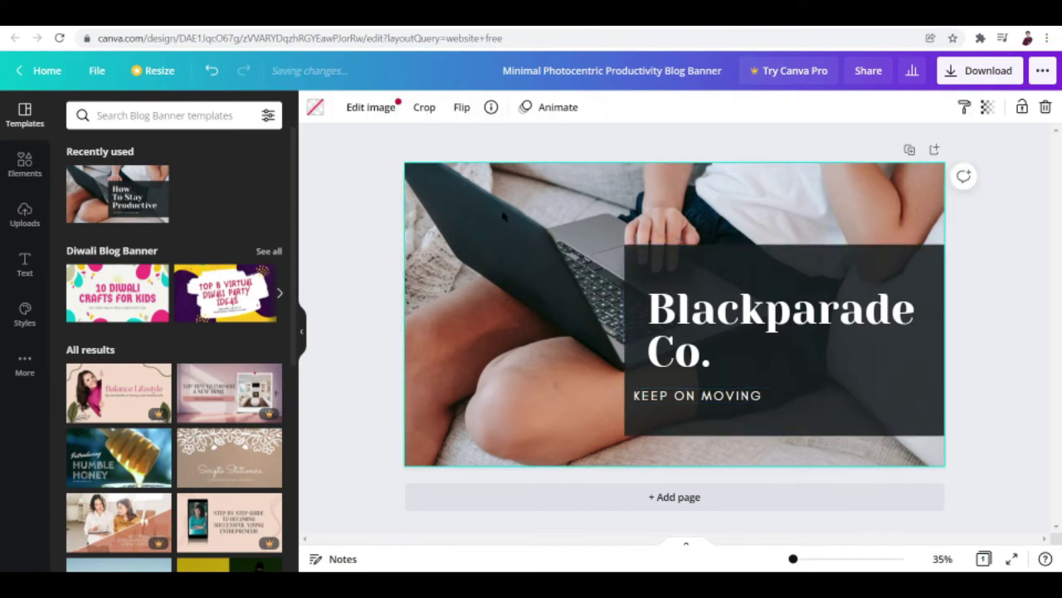
left_click(909, 149)
scroll(499, 227, "up", 4)
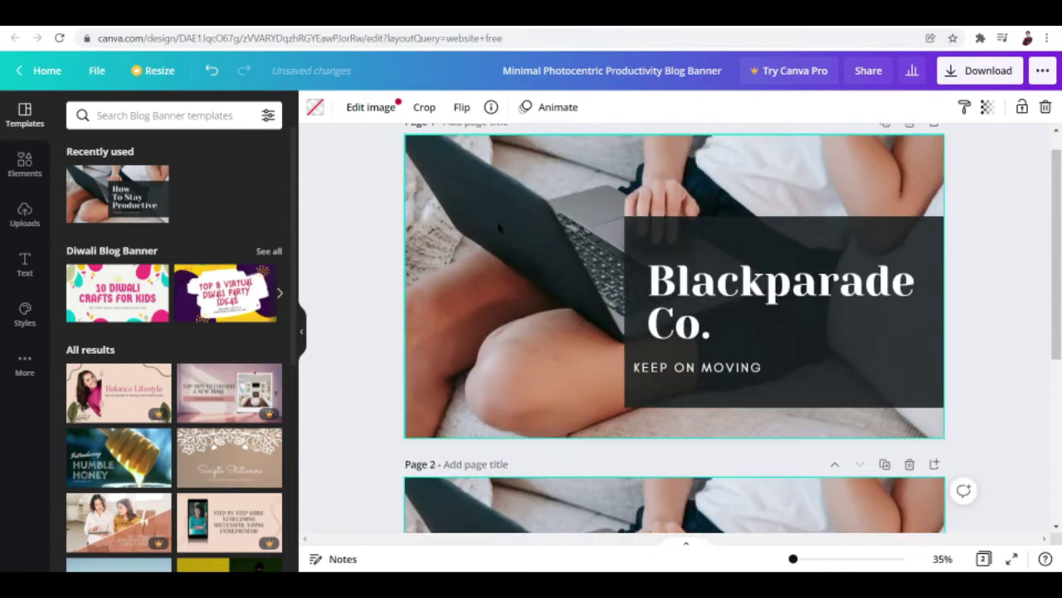
left_click(391, 109)
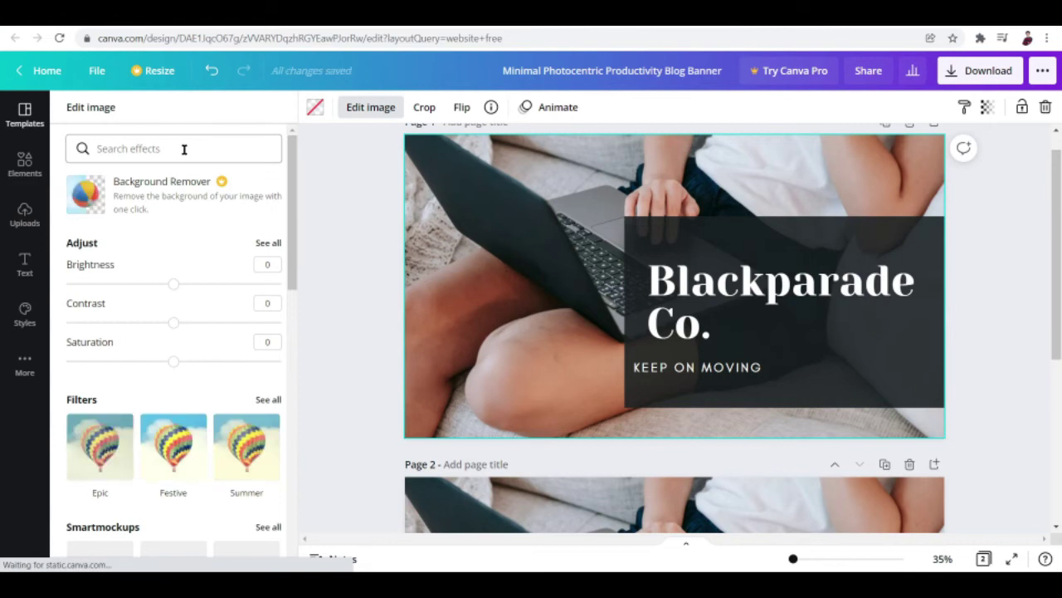
scroll(121, 265, "down", 8)
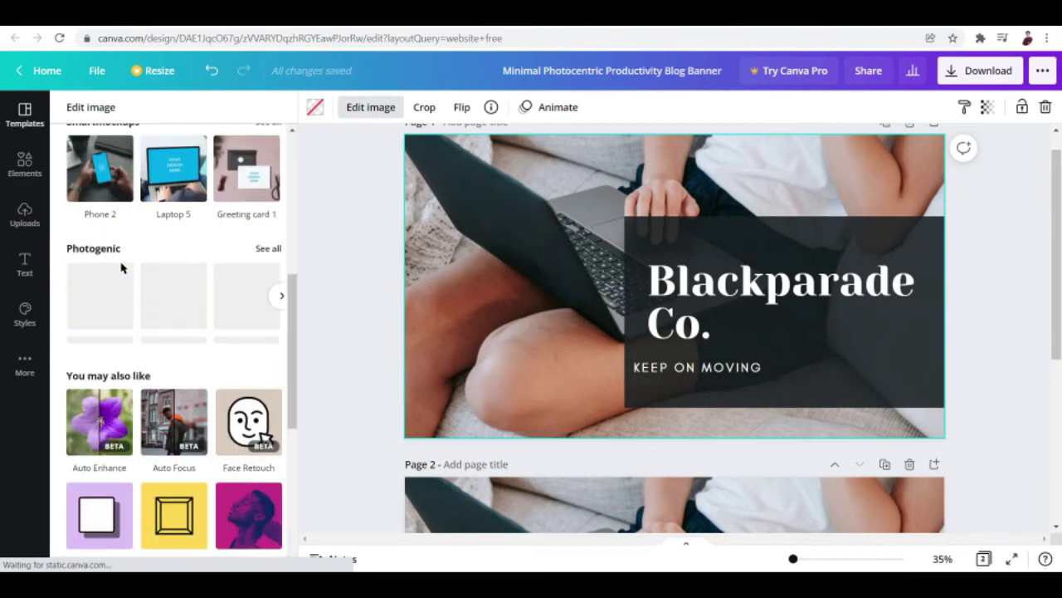
scroll(122, 265, "up", 1)
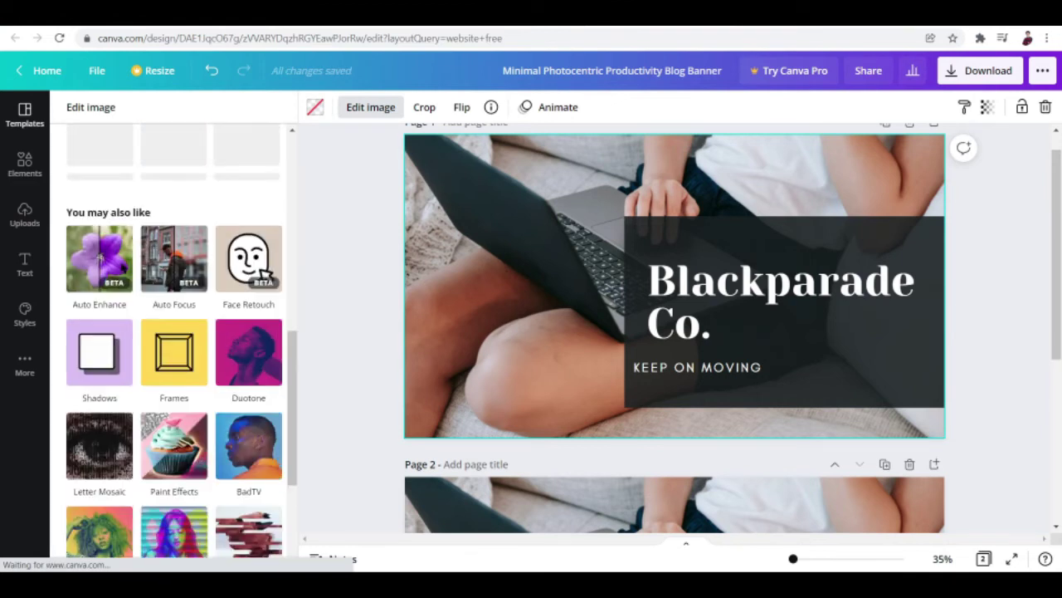
Step: Upload the BLCKPRO hoodie photo from the Downloads folder
left_click(36, 217)
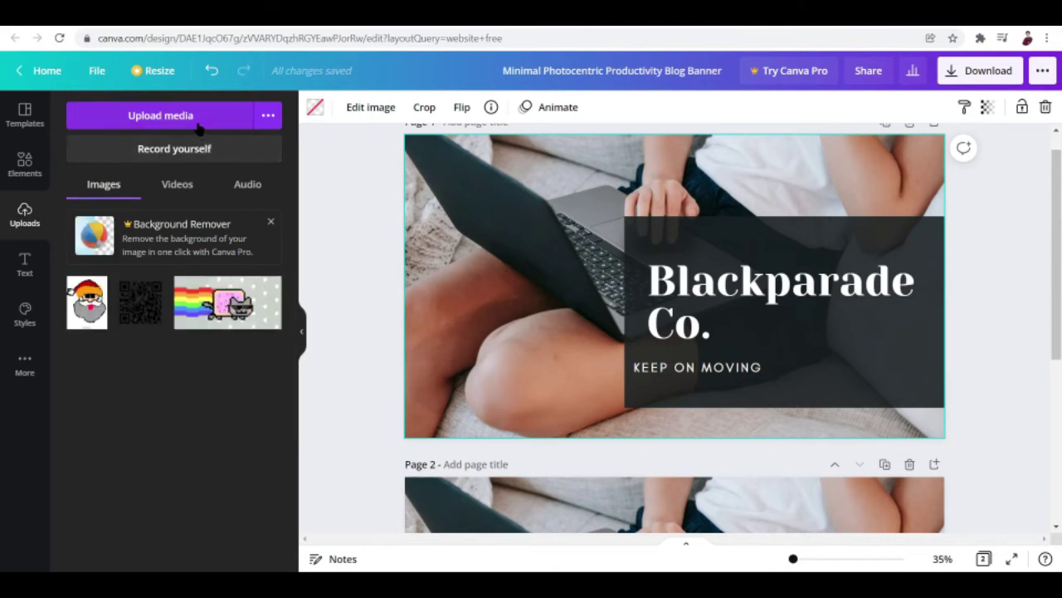
left_click(193, 121)
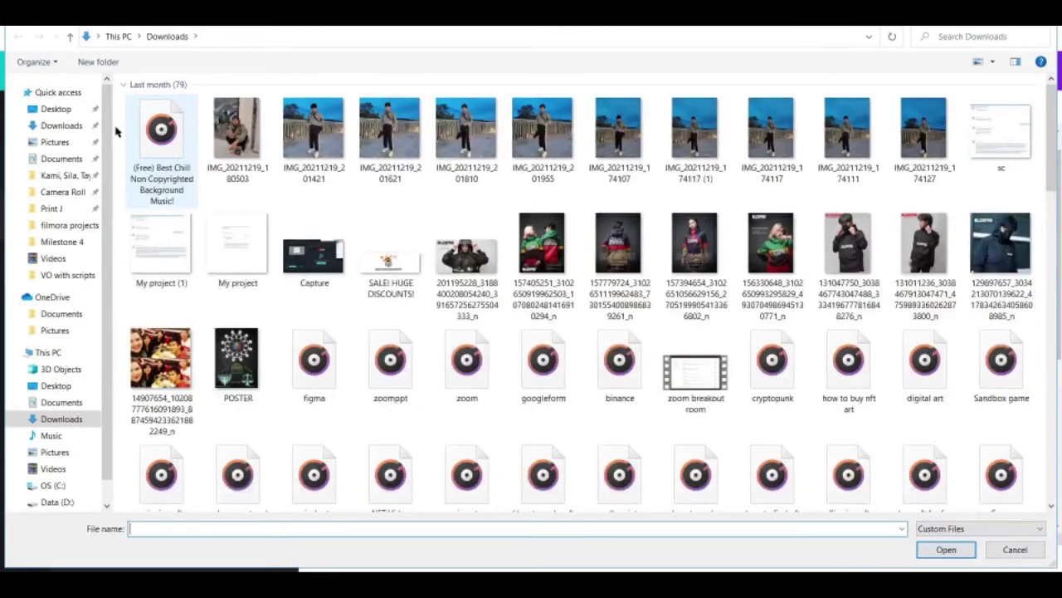
left_click(67, 125)
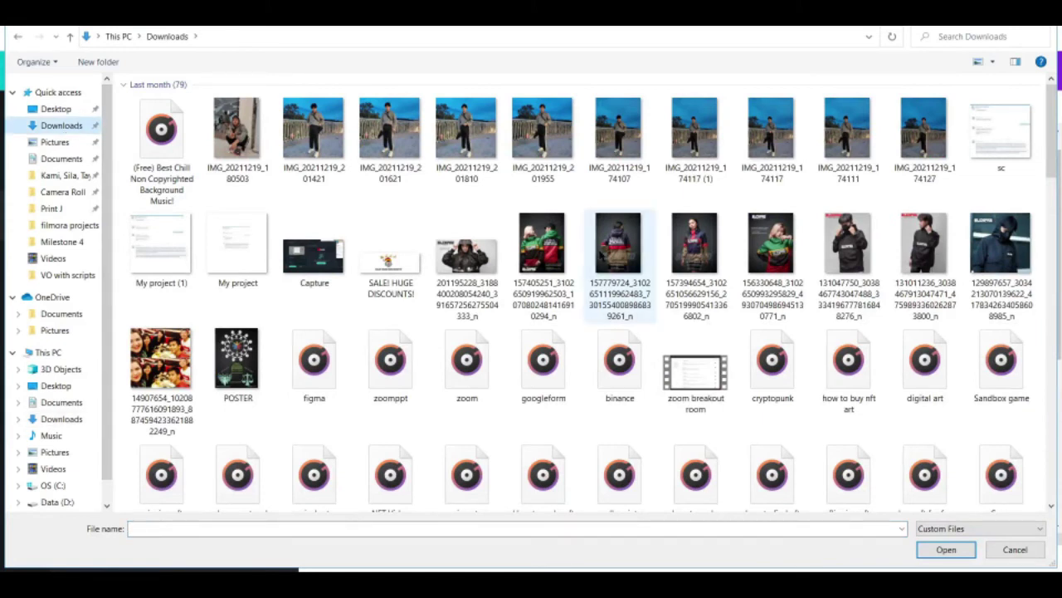
double_click(446, 265)
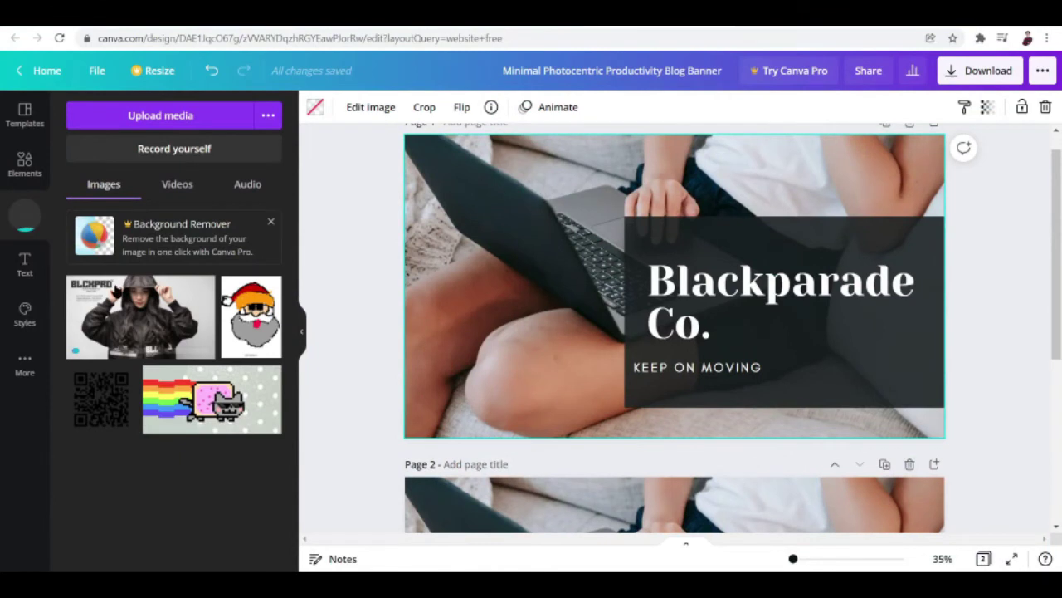
Step: Place the jacket photo on page 1 and send it behind the headline text
left_click_drag(122, 311, 414, 269)
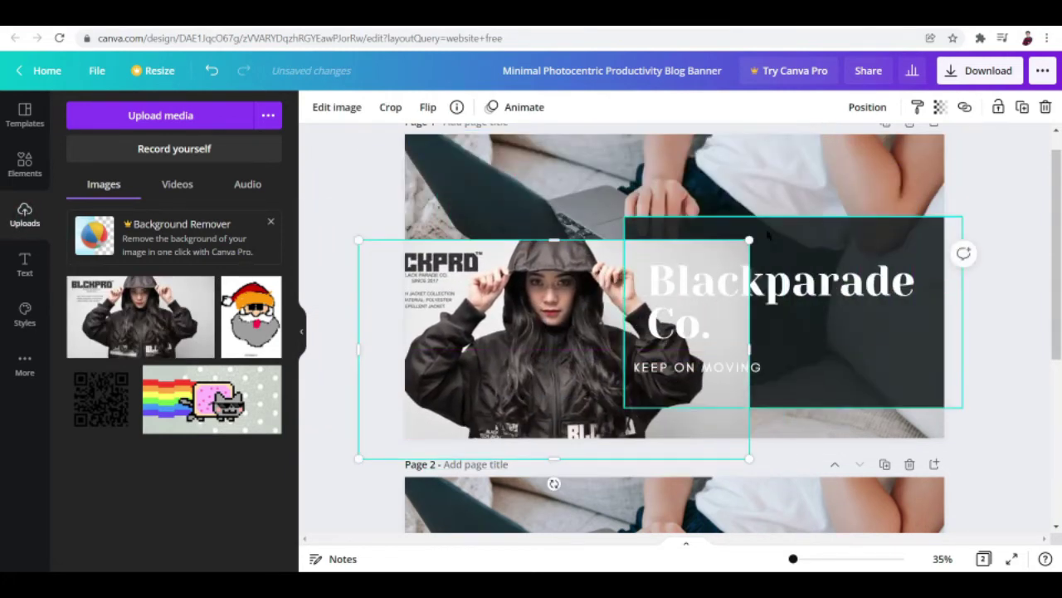
left_click_drag(503, 276, 491, 212)
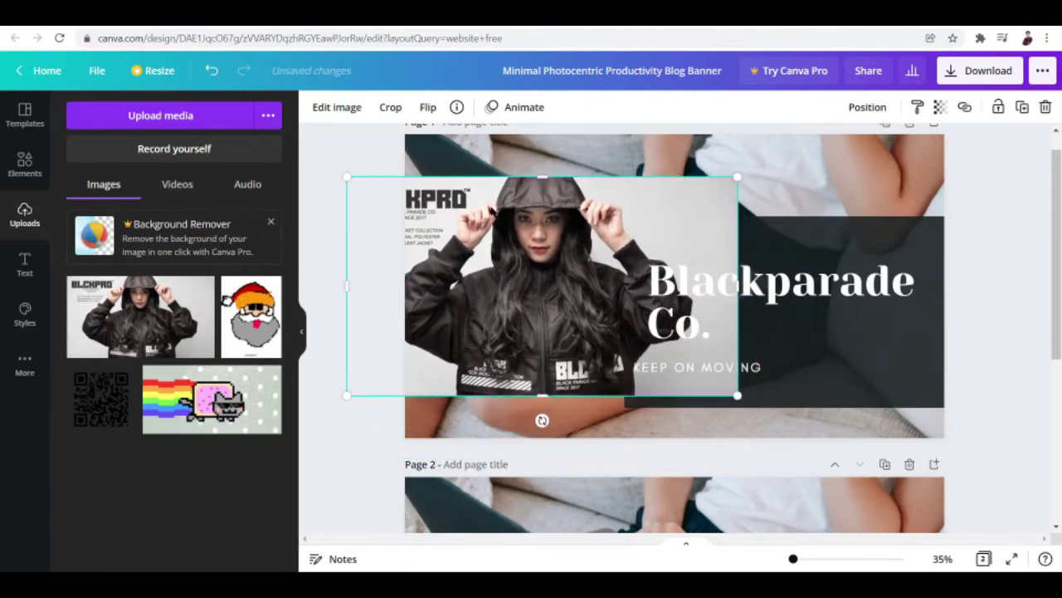
right_click(516, 214)
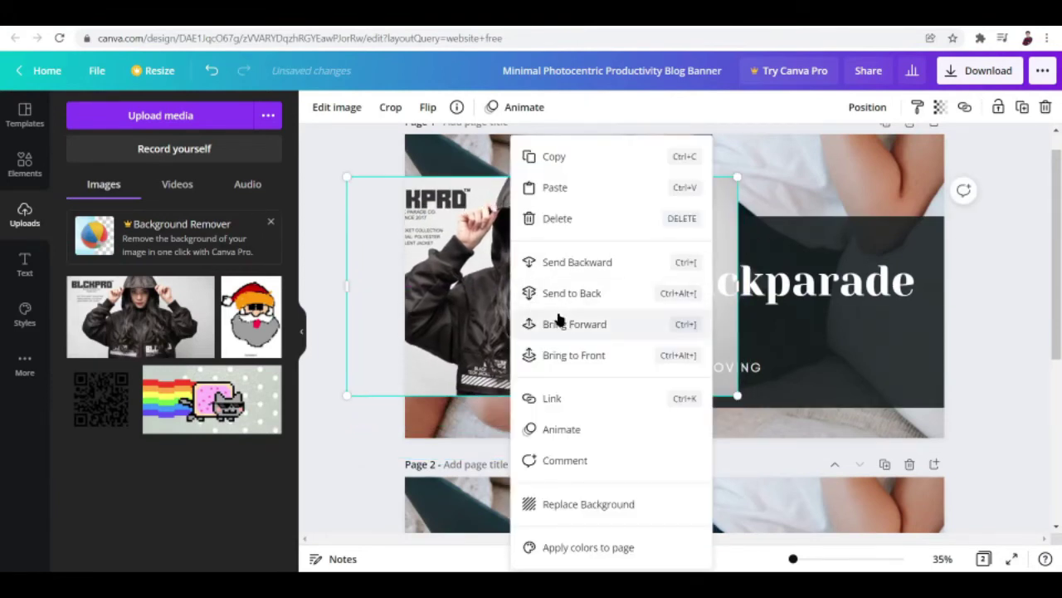
left_click(568, 268)
Step: Reposition and enlarge the jacket photo to cover all of page 1
left_click_drag(540, 229, 649, 176)
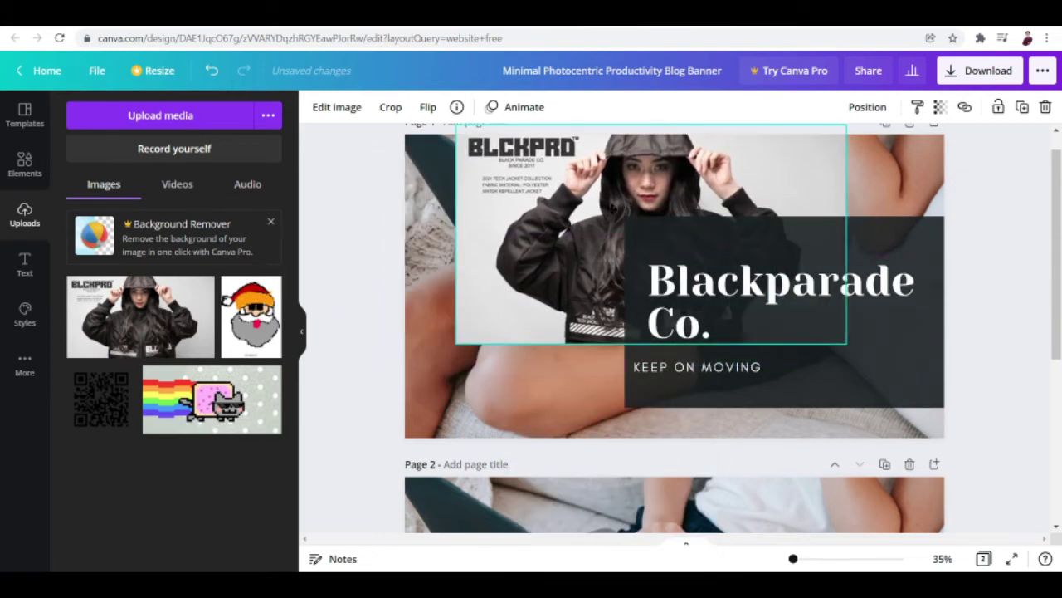
left_click_drag(612, 207, 560, 216)
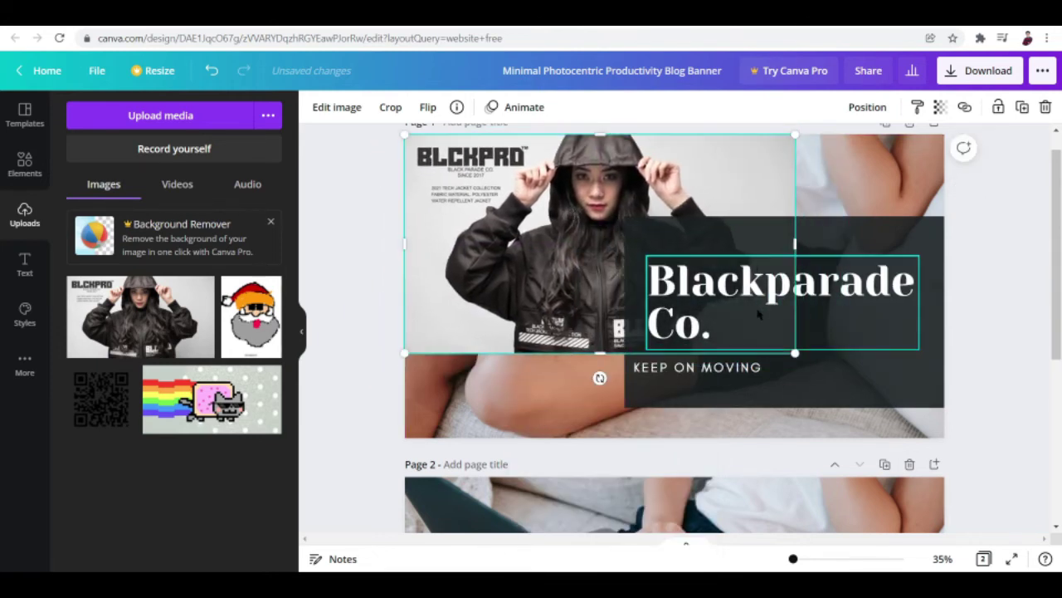
left_click_drag(795, 353, 971, 396)
scroll(827, 313, "down", 1)
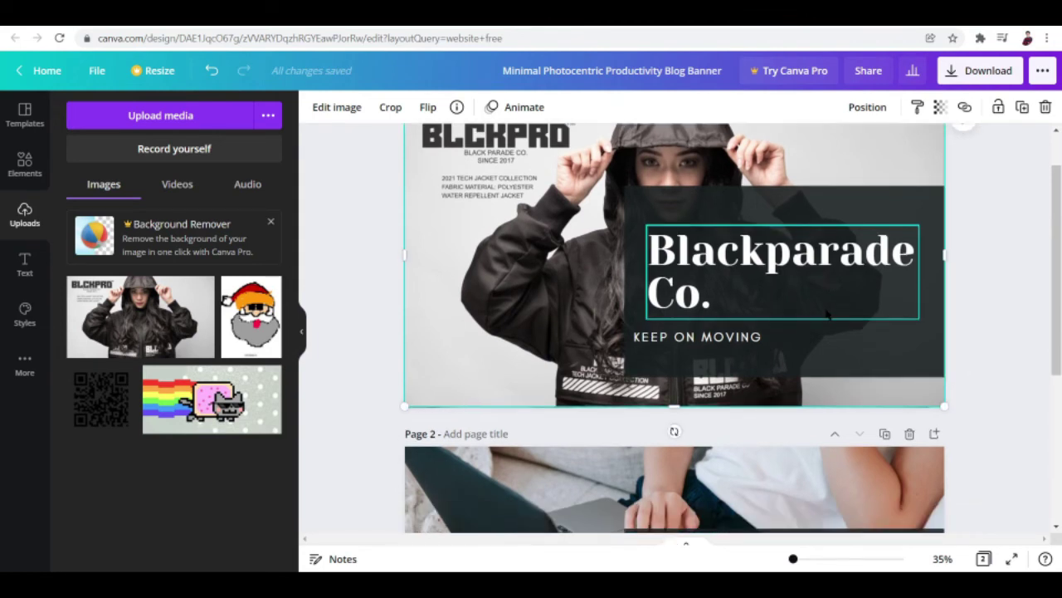
scroll(827, 314, "up", 1)
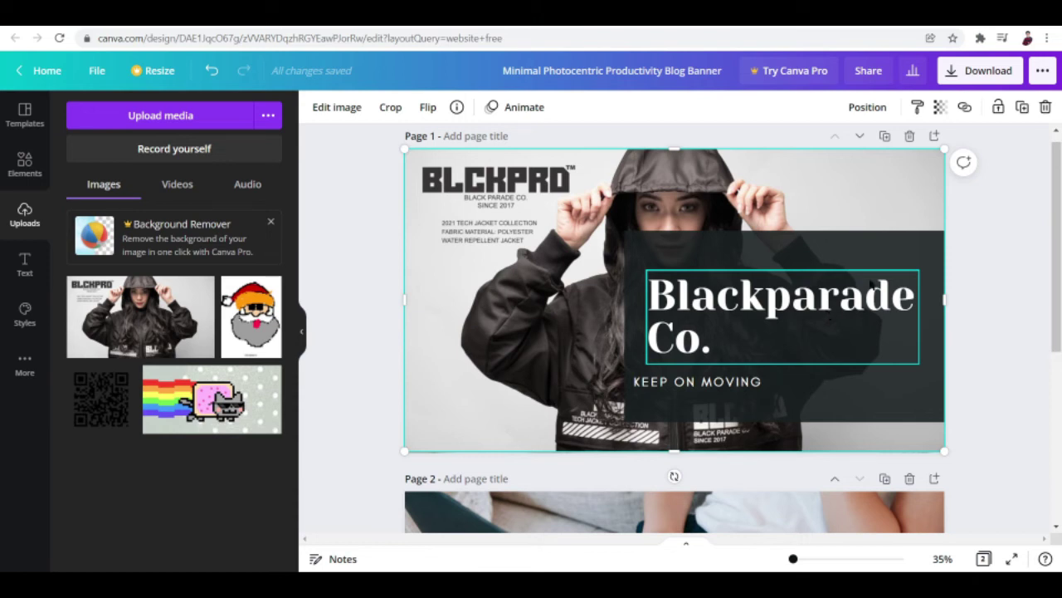
Step: Select the laptop photo on page 2 and start uploading a replacement image
left_click(975, 285)
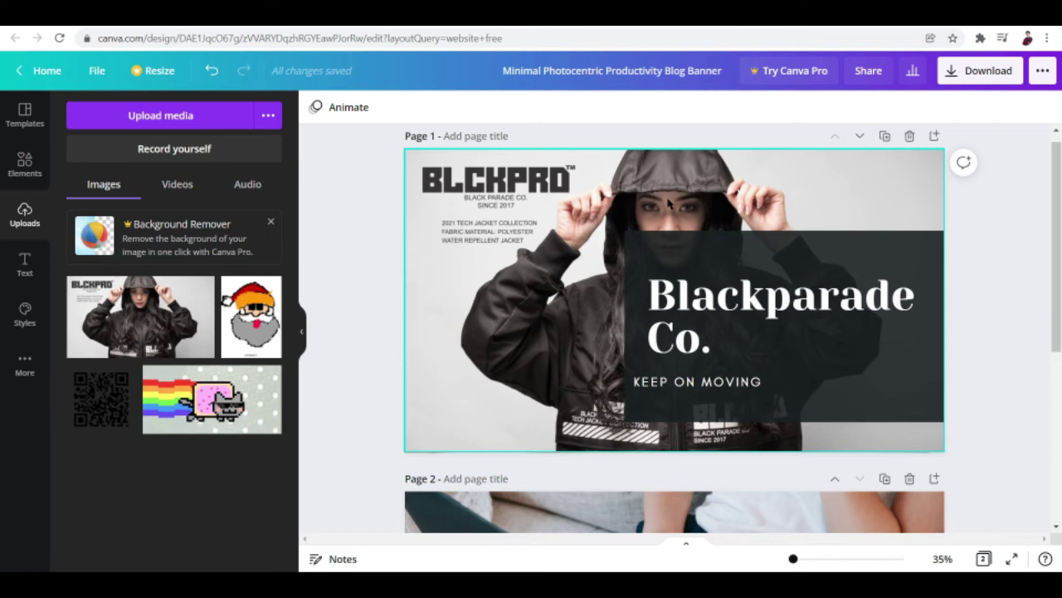
scroll(415, 389, "down", 2)
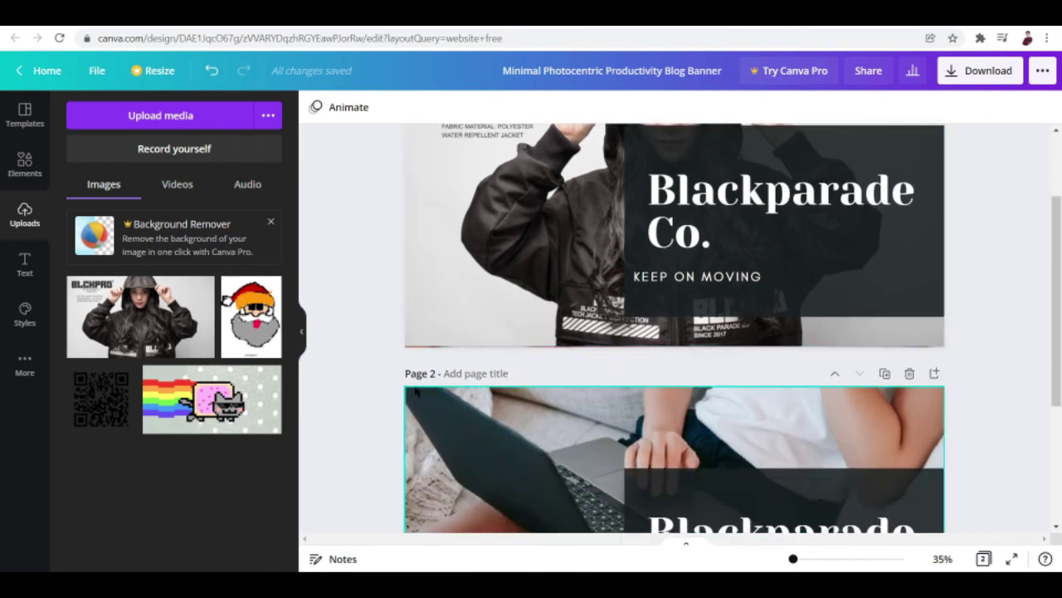
scroll(415, 389, "down", 1)
left_click(504, 415)
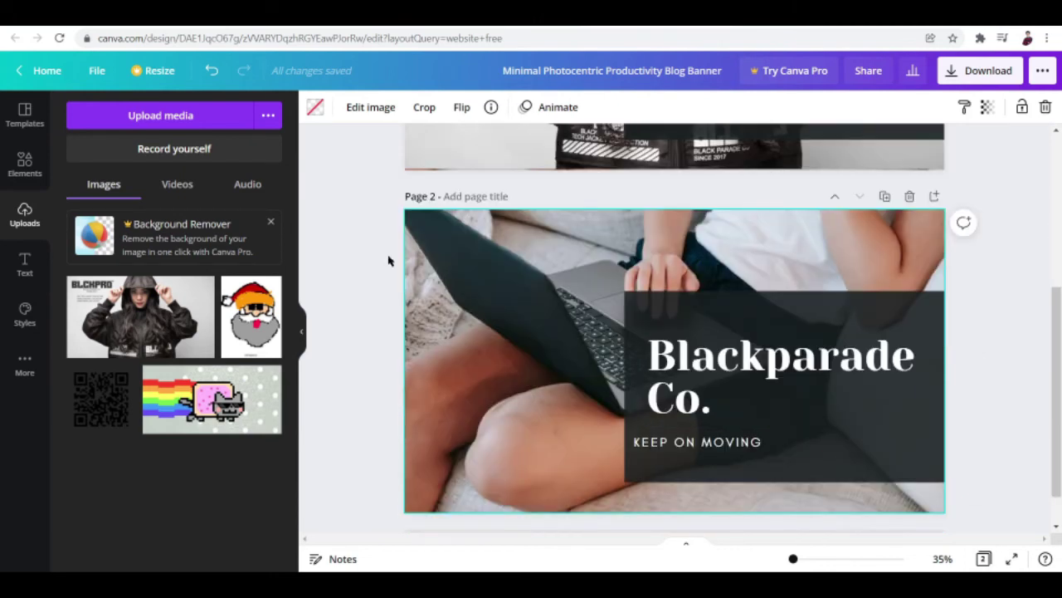
left_click(211, 121)
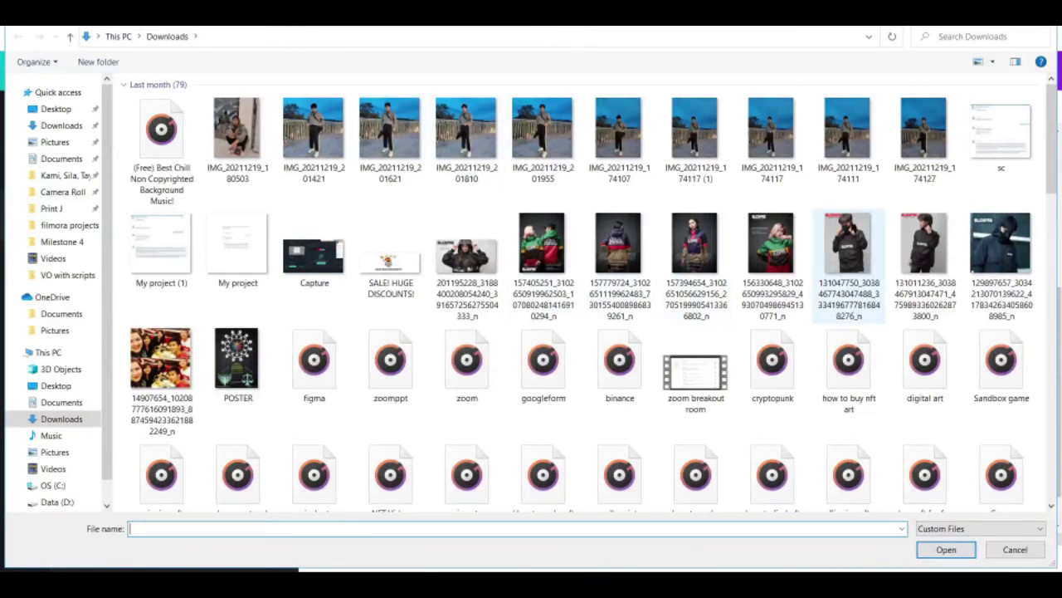
Step: Upload the hooded-figure BLCKPRO jacket photo from the Downloads folder
double_click(1000, 243)
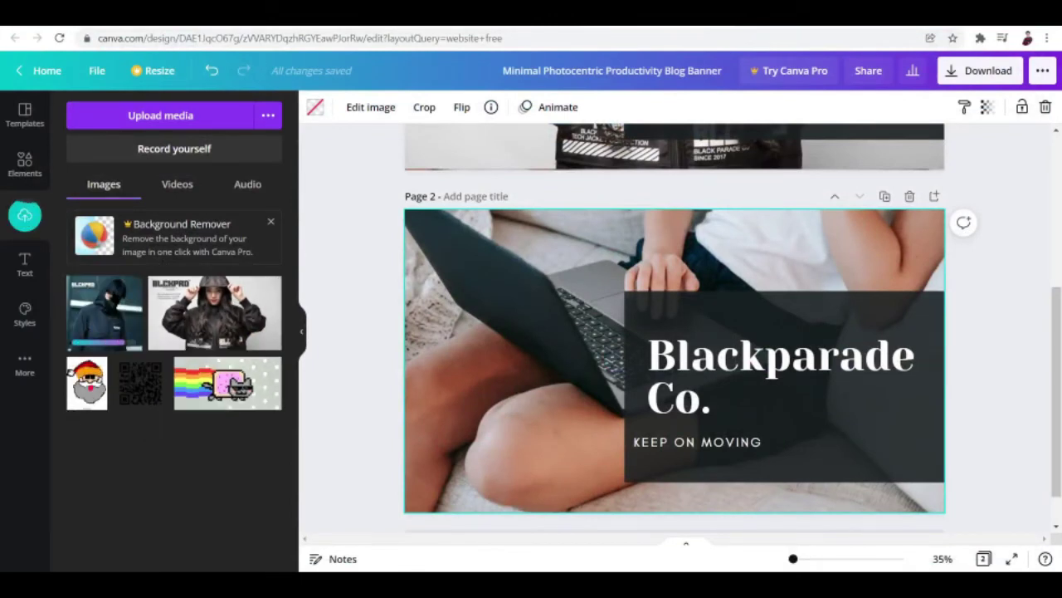
Step: Place the uploaded jacket photo on page 2 and send it behind the headline
left_click_drag(114, 297, 552, 264)
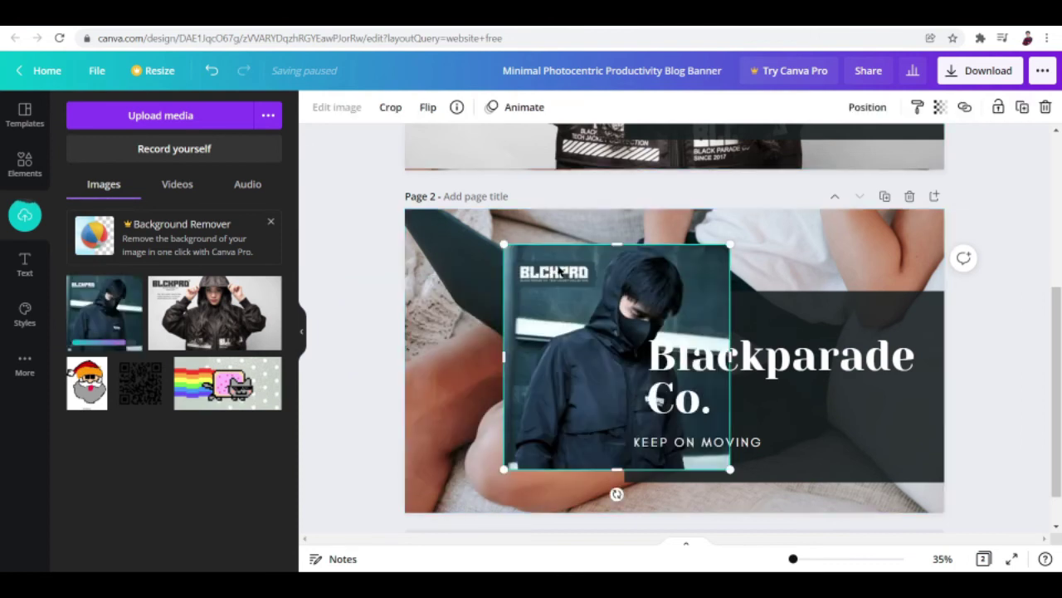
right_click(558, 275)
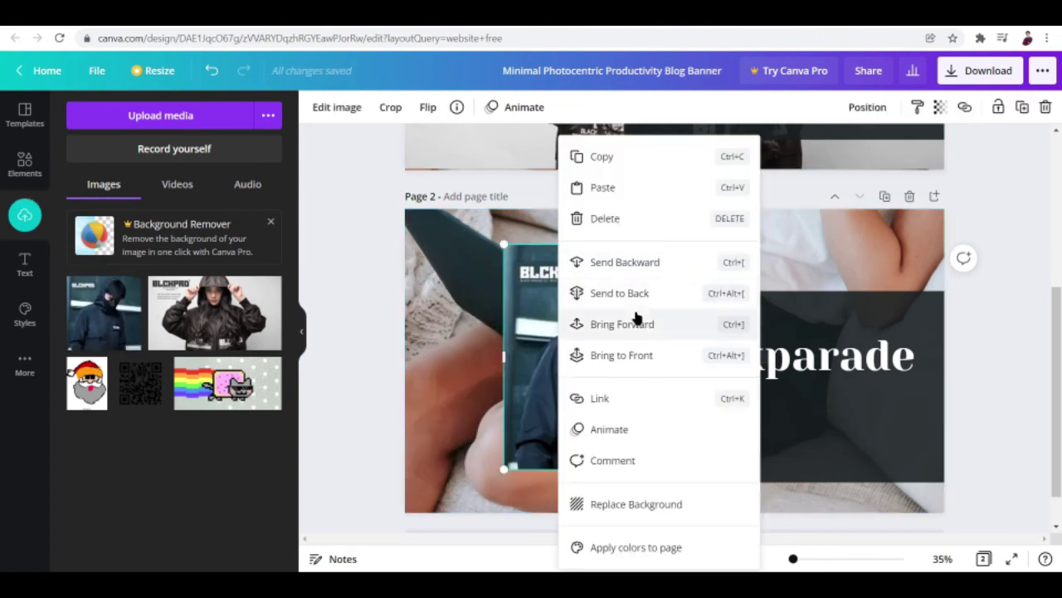
left_click(634, 266)
Step: Move and enlarge the jacket photo until it fills page 2
left_click_drag(589, 270, 489, 228)
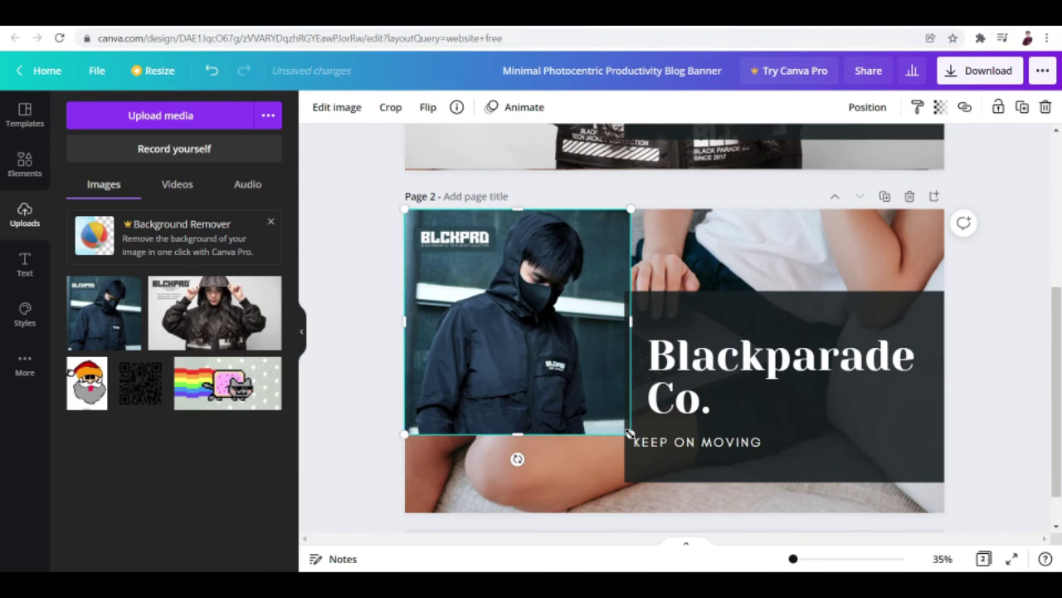
left_click_drag(629, 432, 1026, 497)
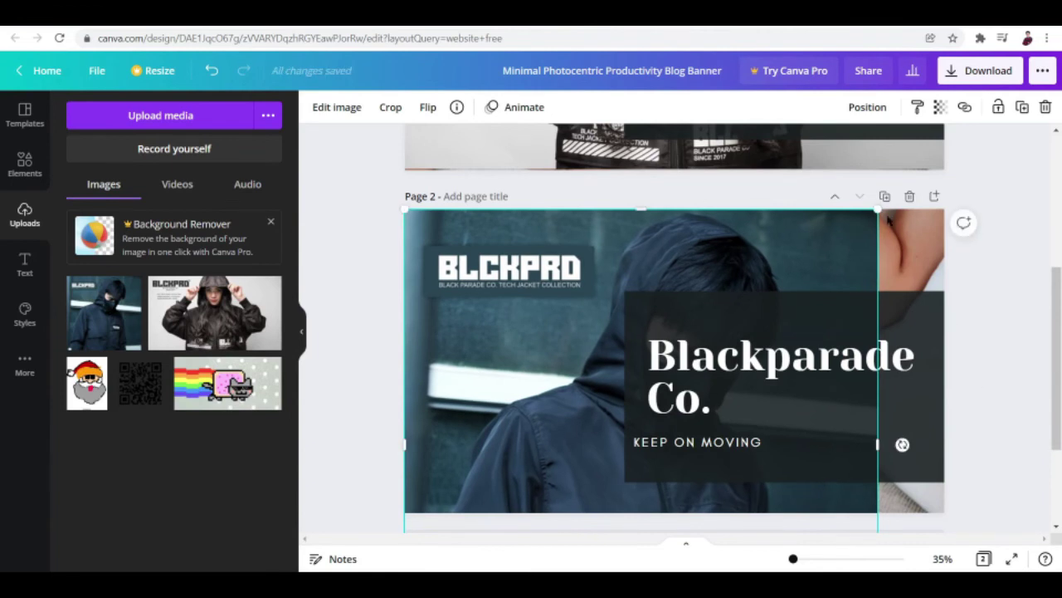
left_click_drag(878, 211, 921, 199)
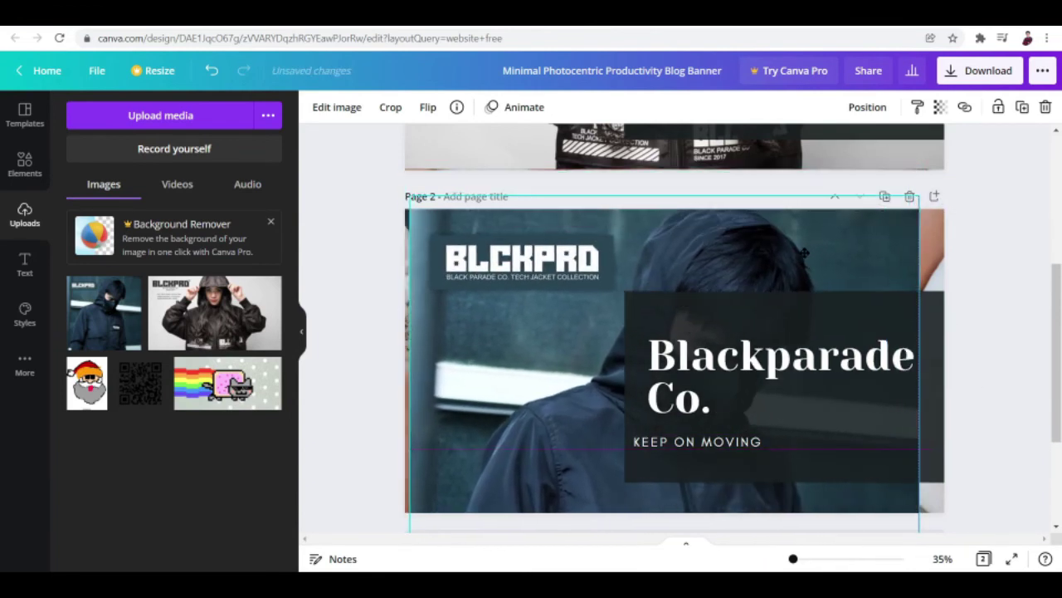
mouse_move(809, 249)
left_mouse_down()
mouse_move(791, 262)
mouse_move(805, 264)
left_mouse_up()
left_click_drag(914, 462, 948, 460)
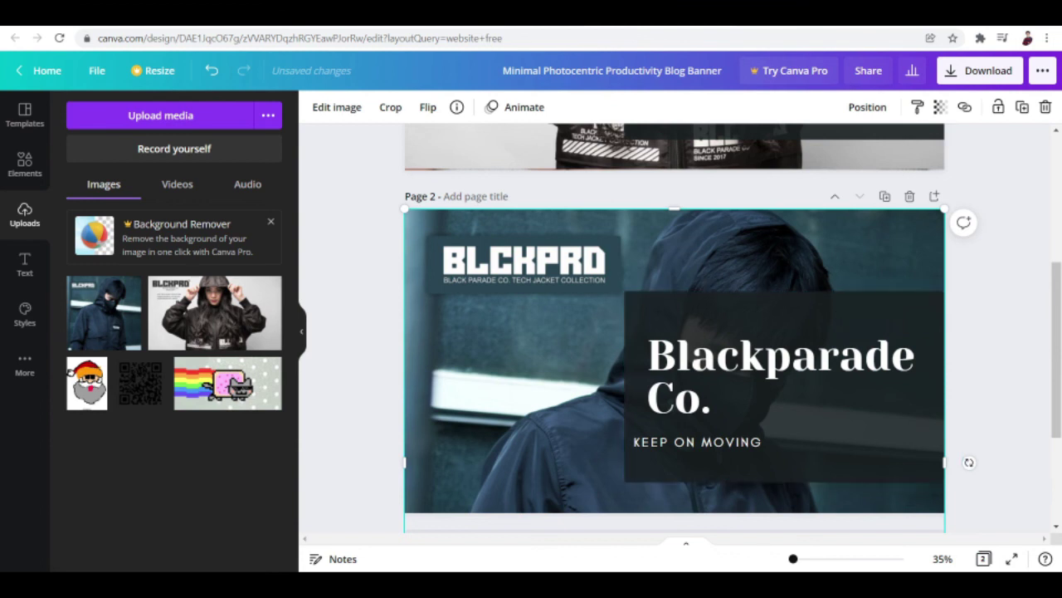
left_click_drag(827, 273, 824, 267)
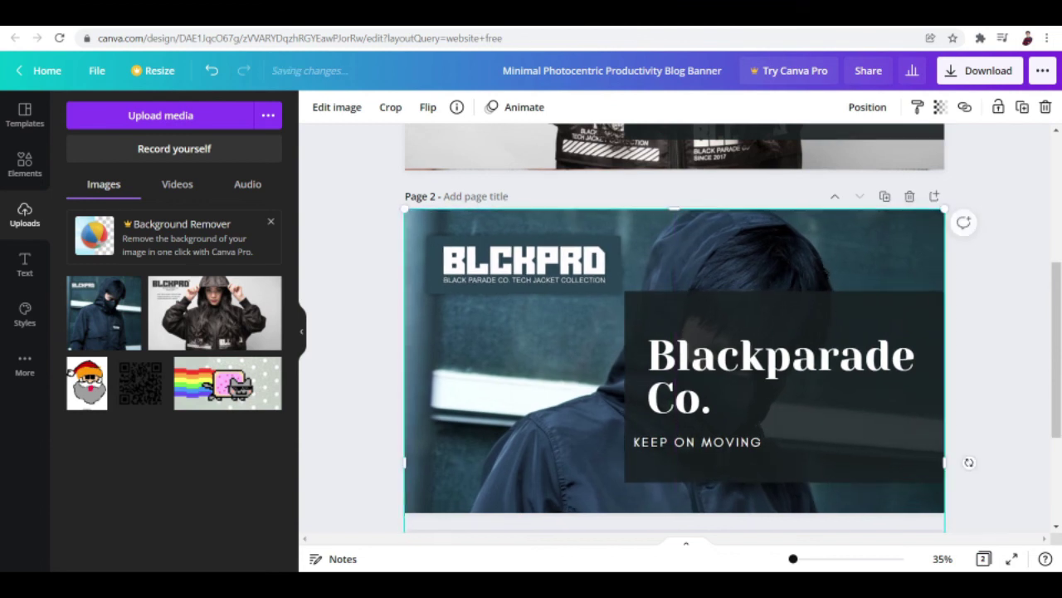
left_click(1011, 202)
scroll(1012, 202, "up", 3)
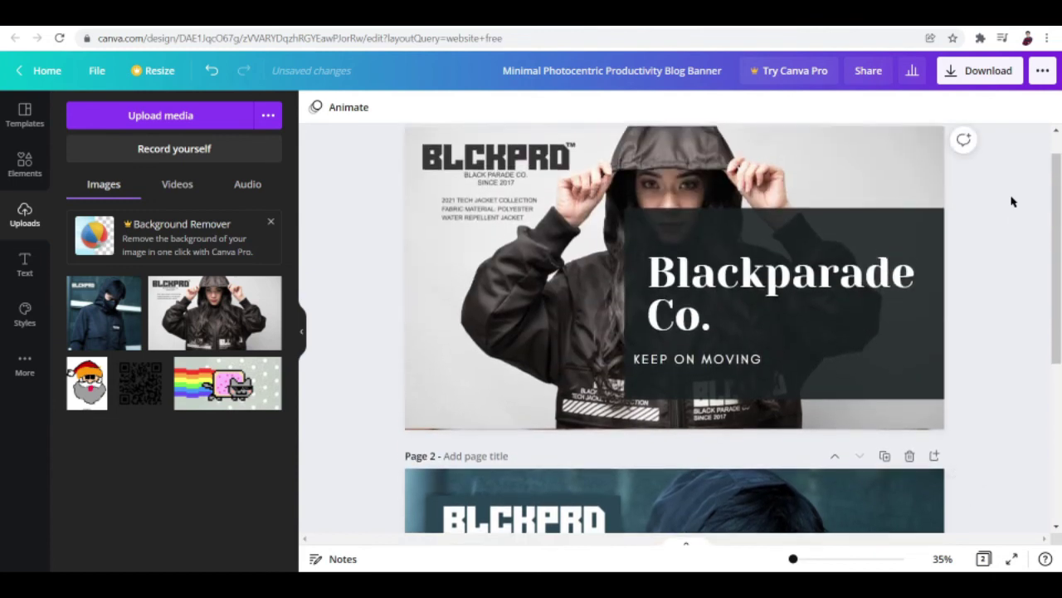
Step: Delete the 'Blackparade Co.' headline text from page 2
scroll(1011, 202, "down", 3)
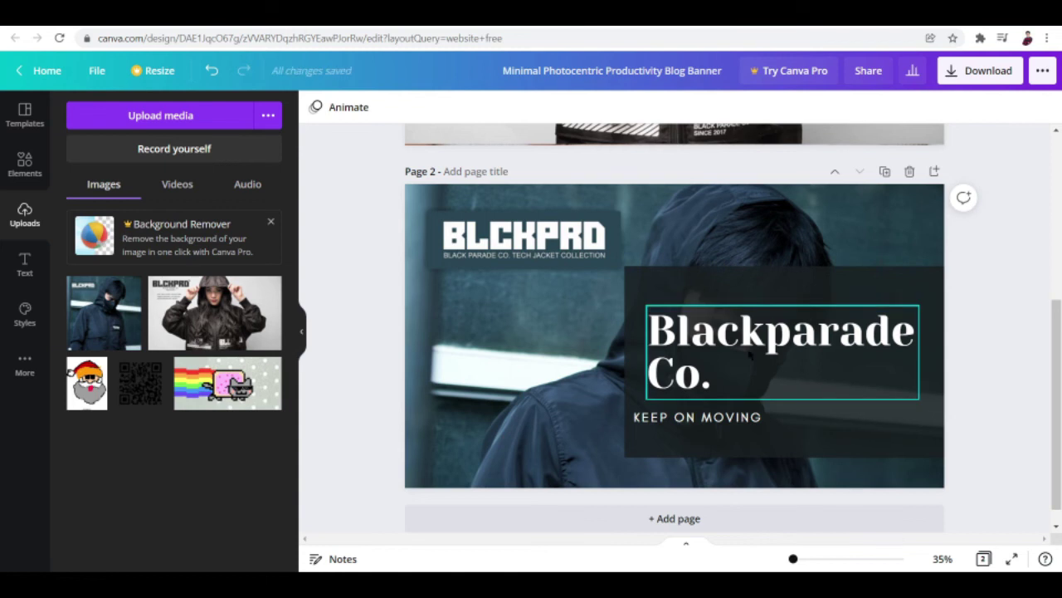
left_click(747, 351)
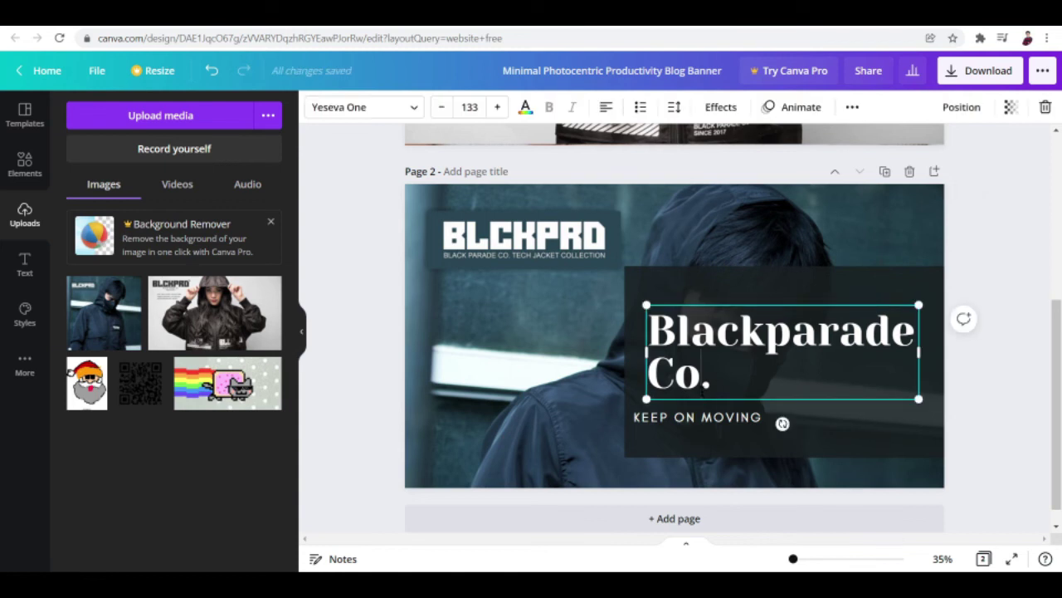
left_click_drag(711, 370, 656, 353)
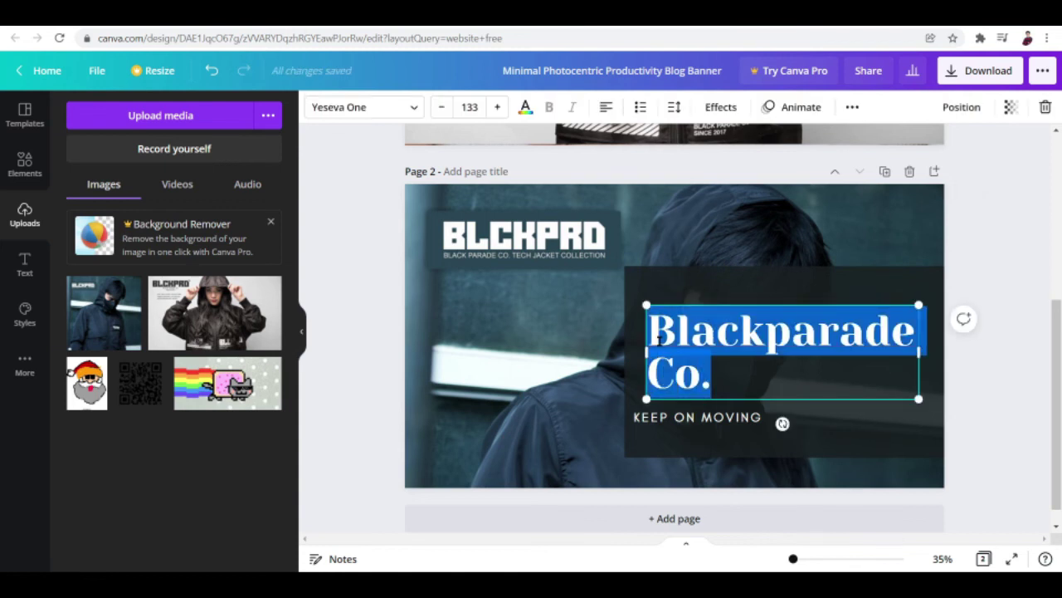
key("BackSpace")
scroll(687, 296, "up", 2)
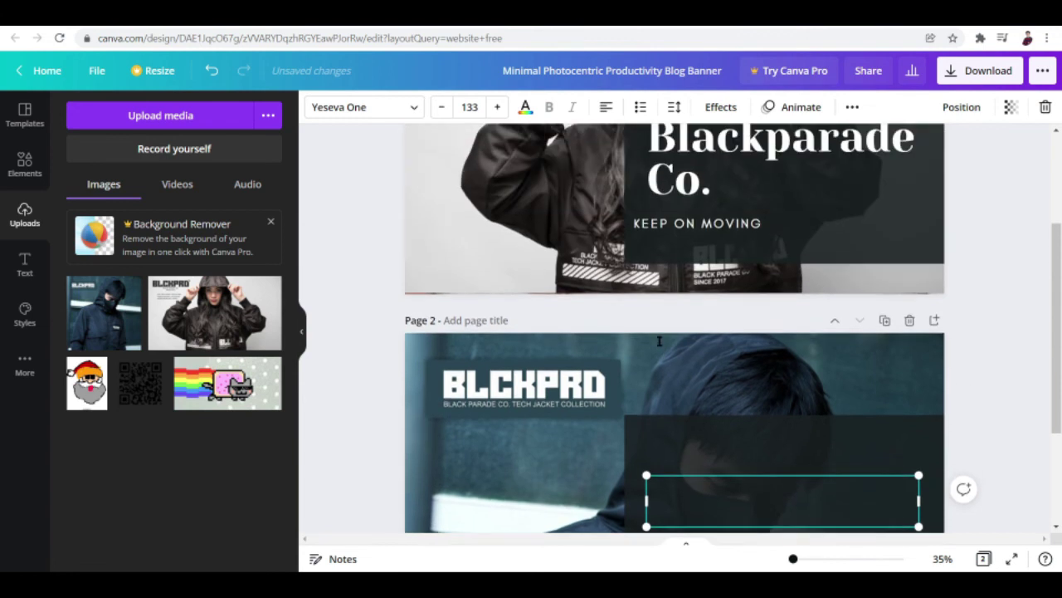
left_click(687, 296)
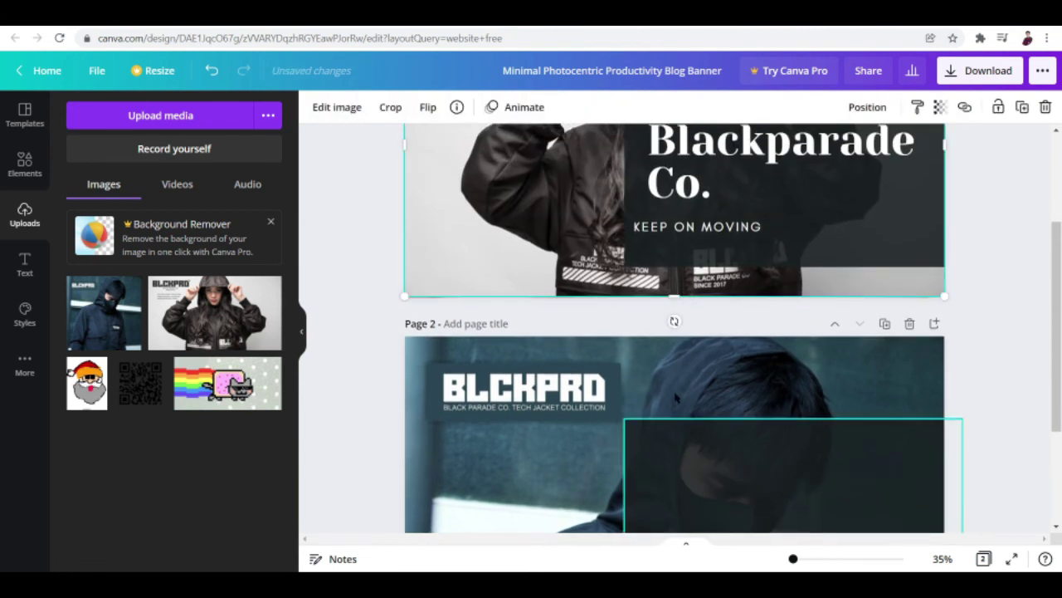
Step: Delete the dark panel from page 2
left_click(666, 459)
key("Delete")
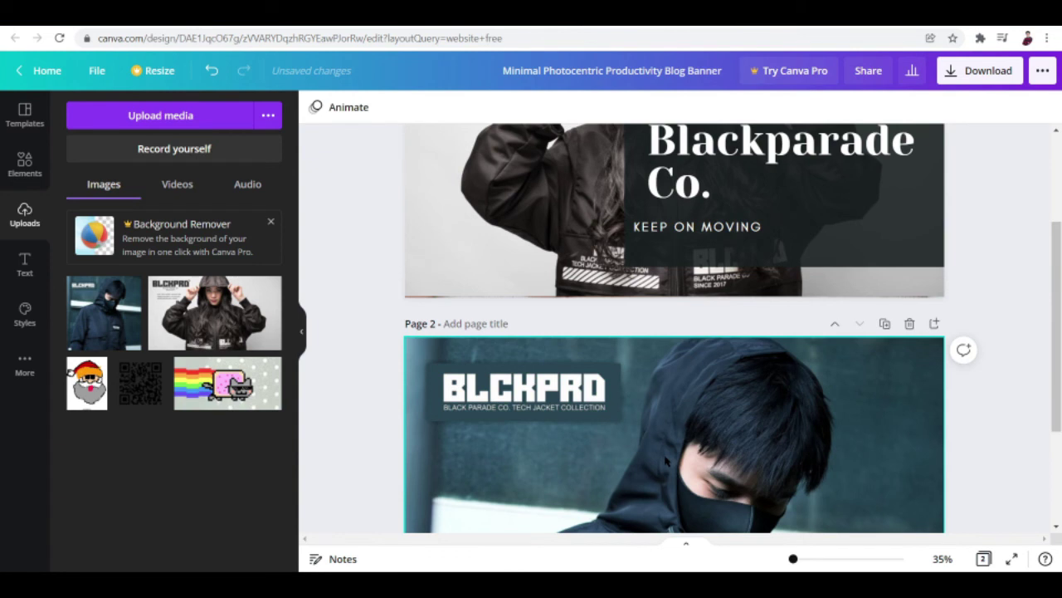
key("ctrl+v")
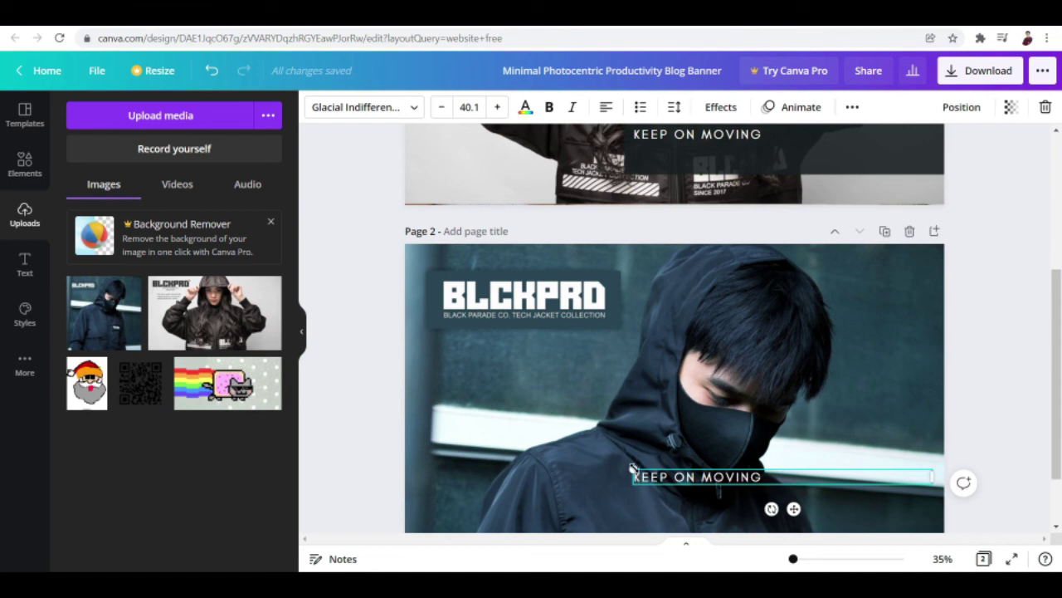
Step: Rescale the 'KEEP ON MOVING' tagline and position it right, beside the hooded figure's face
left_click_drag(630, 467, 742, 475)
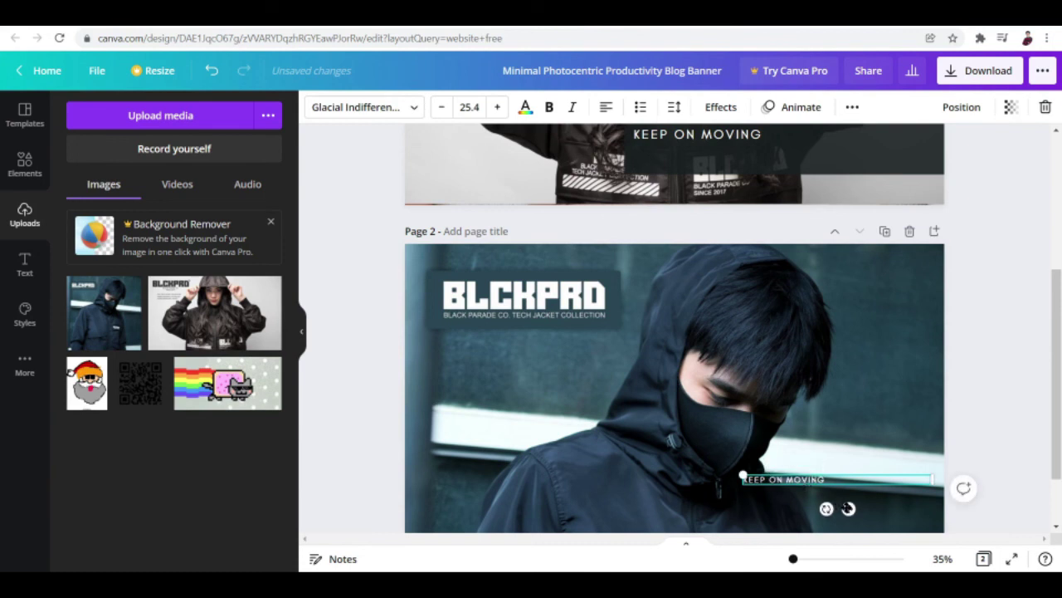
left_click_drag(848, 508, 897, 329)
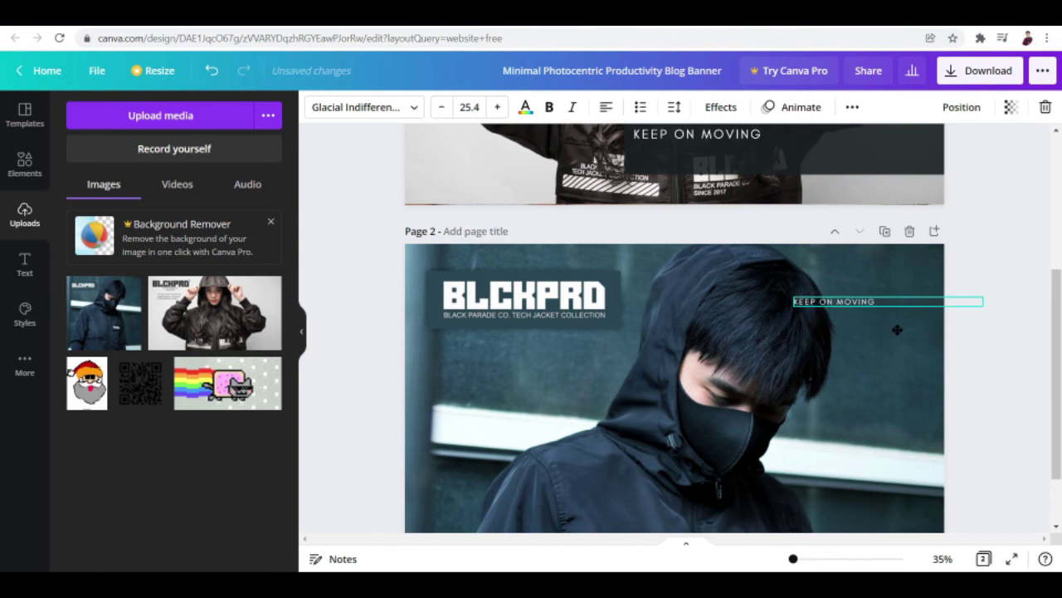
left_click_drag(984, 305, 1051, 309)
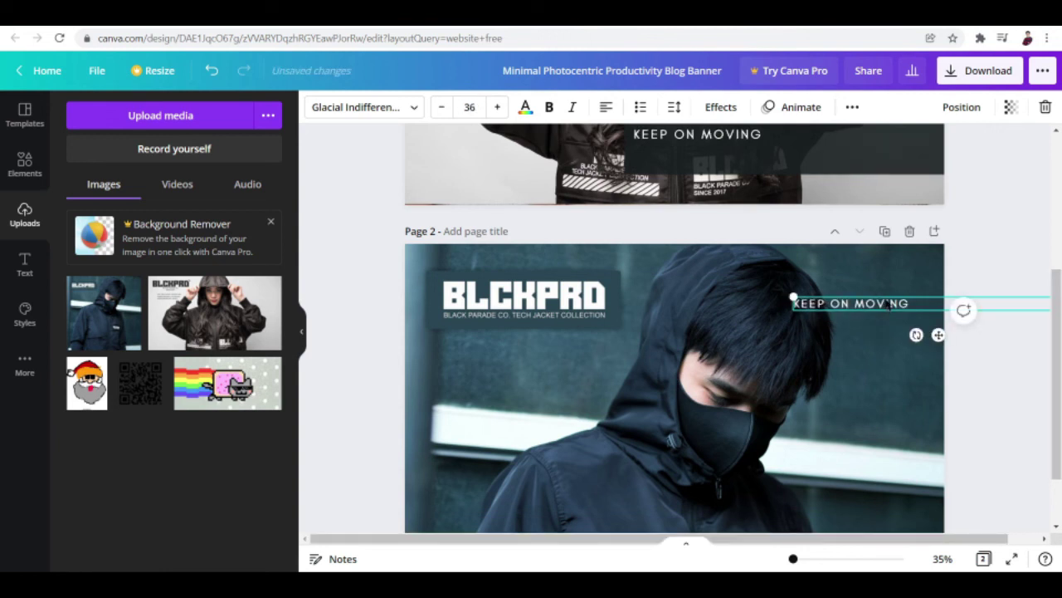
left_click_drag(938, 335, 956, 431)
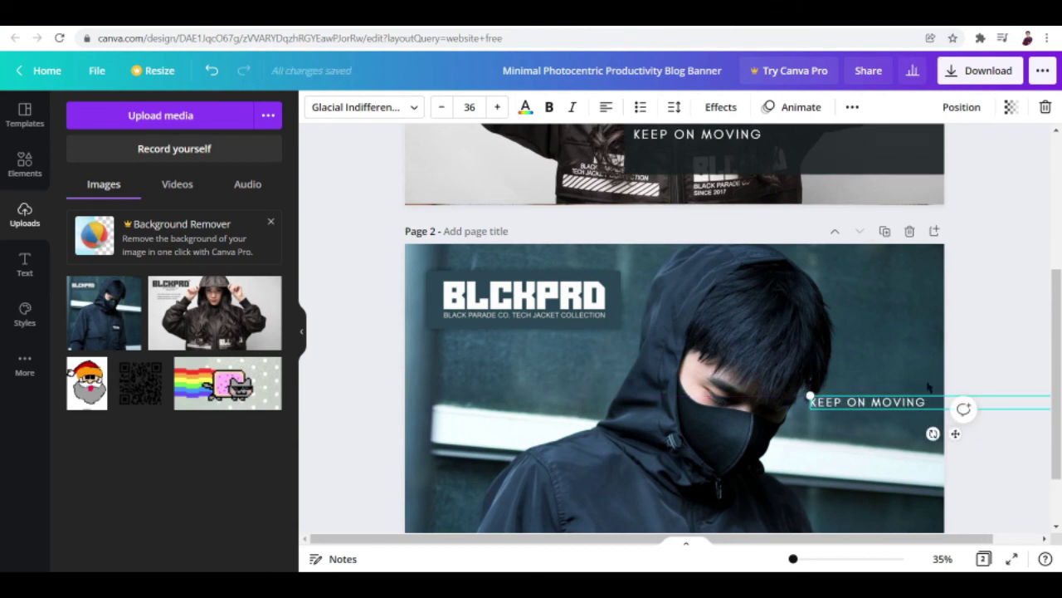
left_click_drag(958, 430, 952, 431)
Step: Nudge the 'KEEP ON MOVING' tagline up so it's level with the figure's eyes
left_click(882, 325)
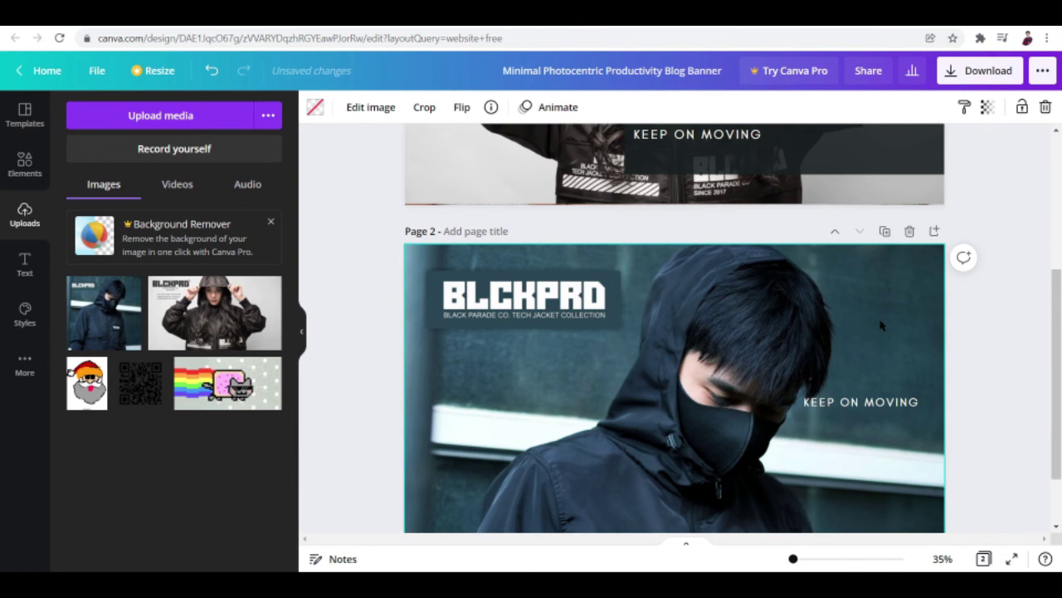
left_click_drag(876, 408, 875, 401)
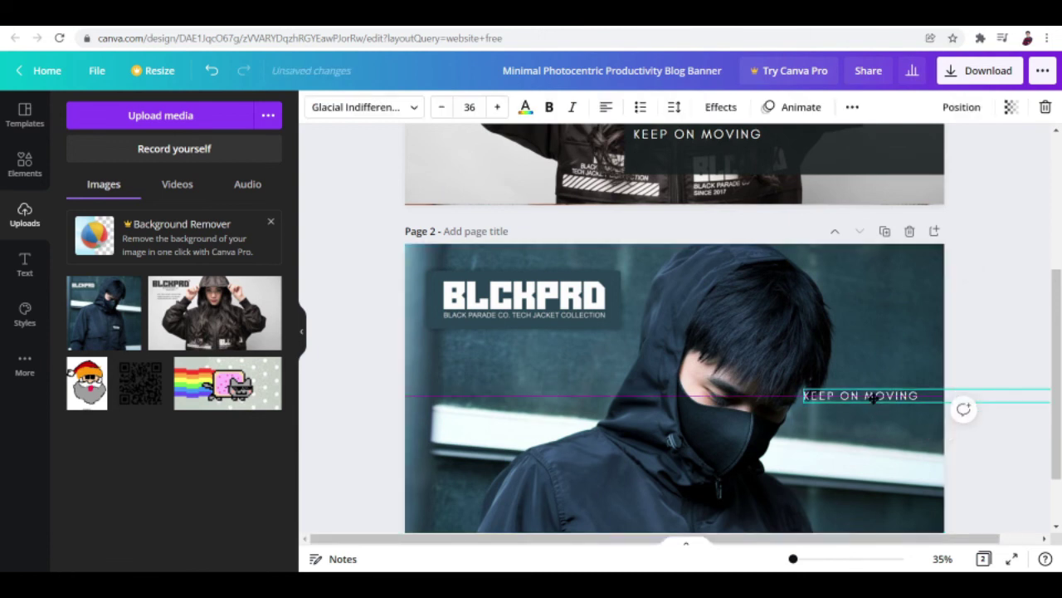
left_click(883, 254)
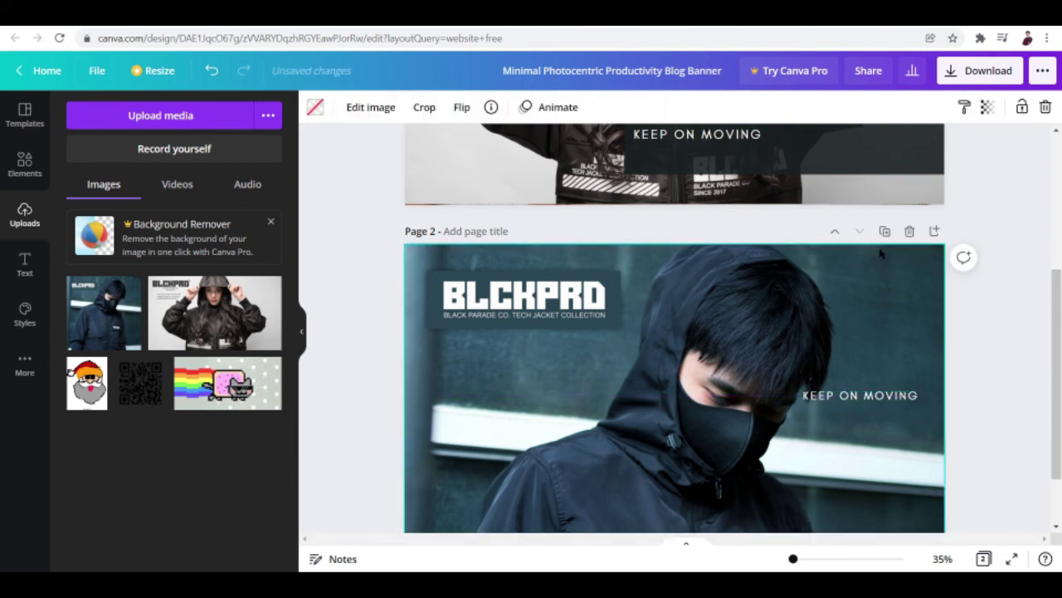